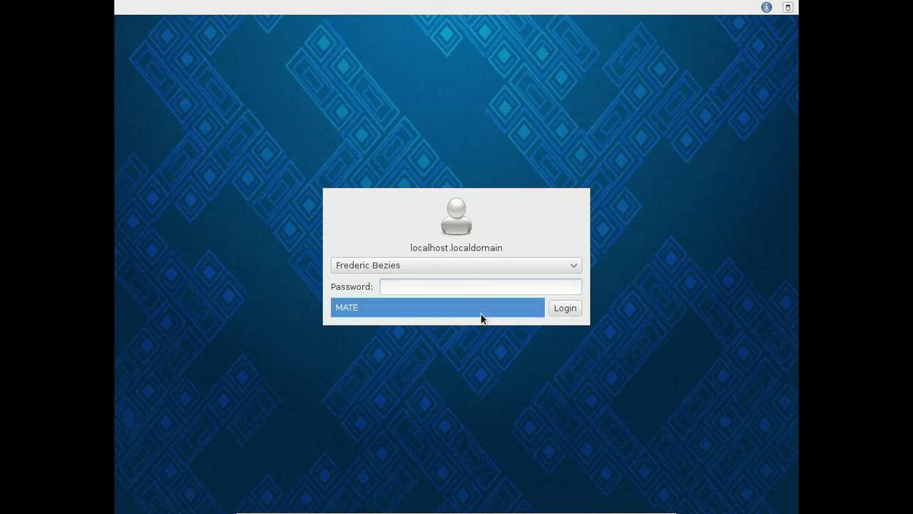
# Log in to the MATE session by entering the account password.
pyautogui.click(459, 286)
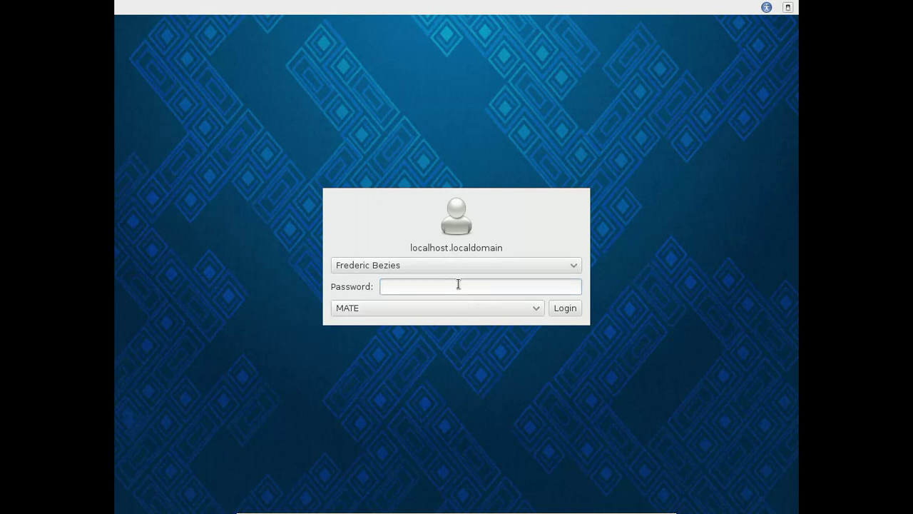
pyautogui.press('Return')
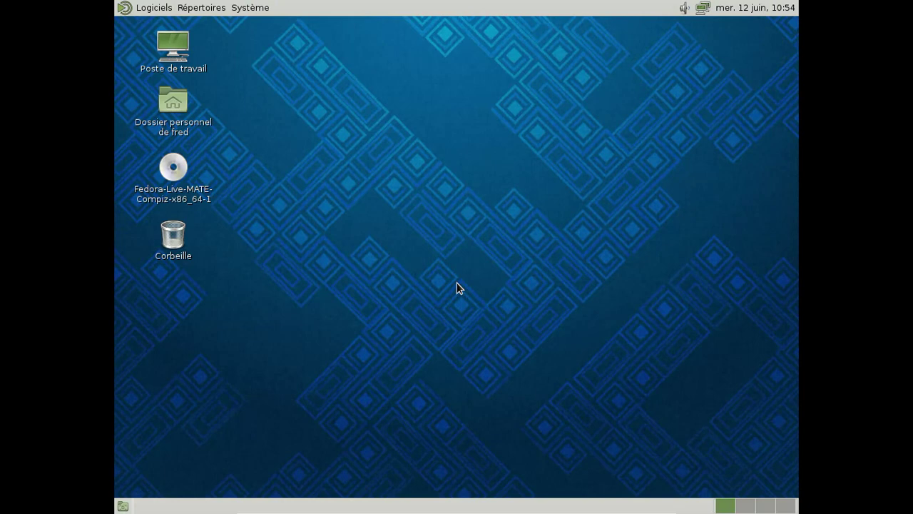
# Display the MATE desktop's About information, move its window aside, and close it.
pyautogui.click(251, 8)
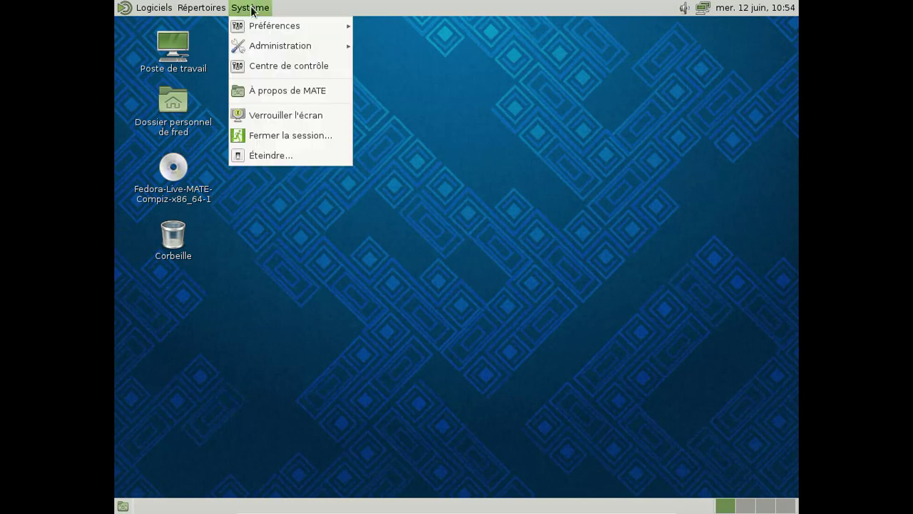
pyautogui.click(278, 89)
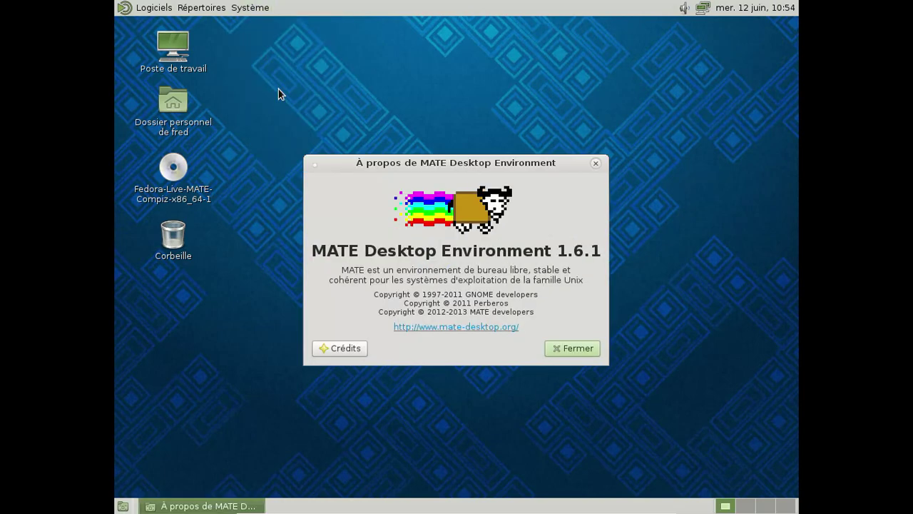
pyautogui.moveTo(481, 164); pyautogui.dragTo(571, 95)
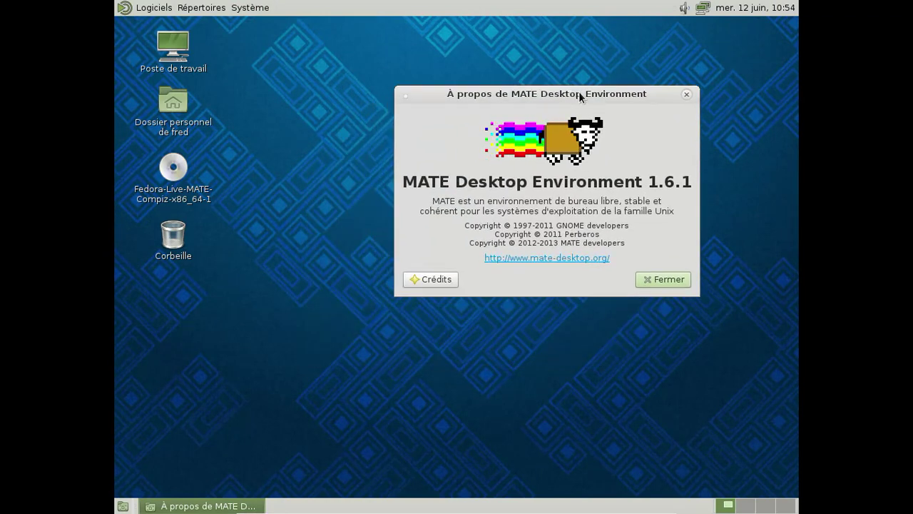
pyautogui.click(661, 280)
# Examine the installed application categories and the system's preferences, administration and session options.
pyautogui.click(163, 9)
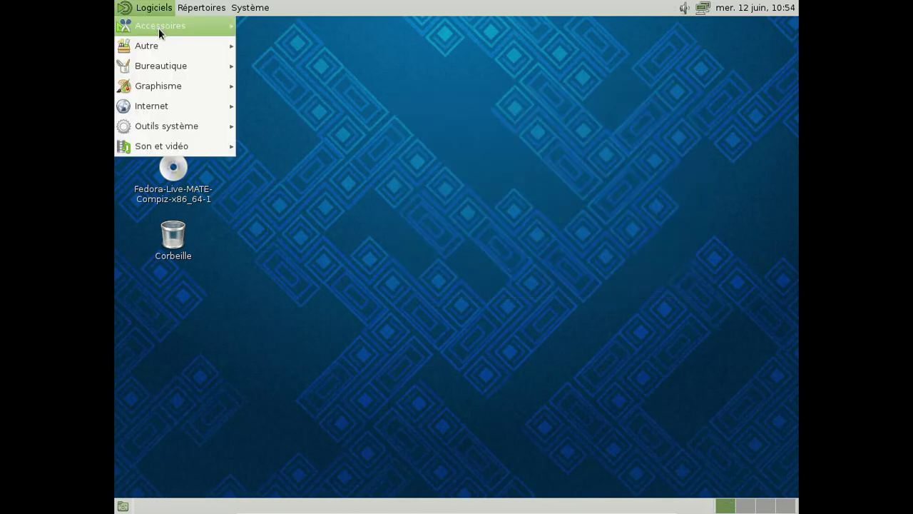
pyautogui.moveTo(158, 28)
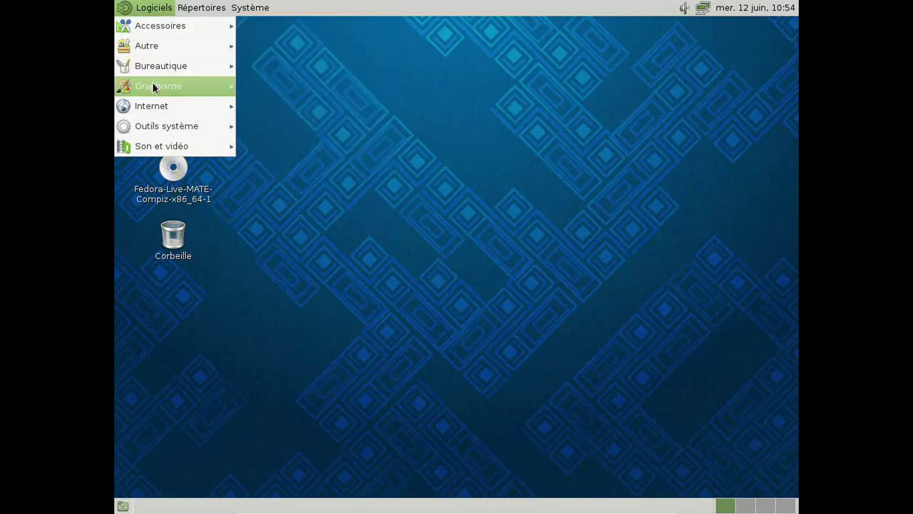
pyautogui.moveTo(154, 87)
pyautogui.moveTo(157, 111)
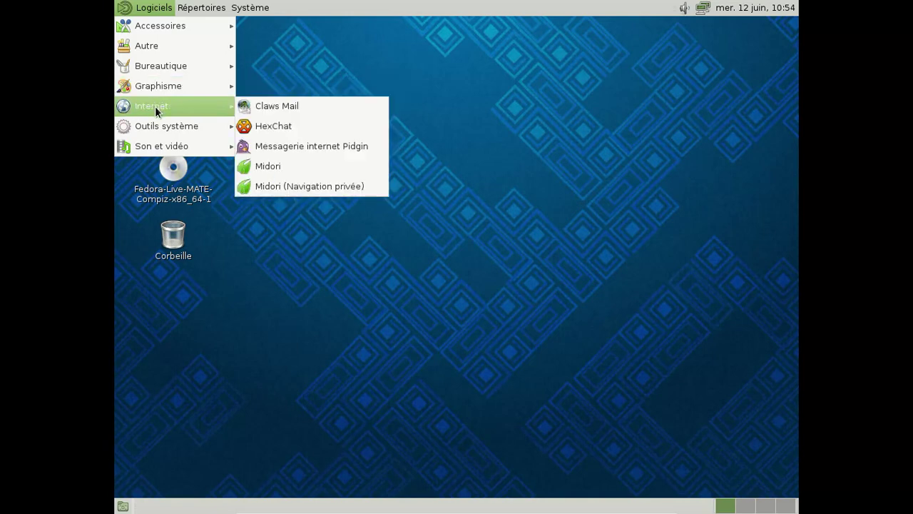
pyautogui.moveTo(162, 127)
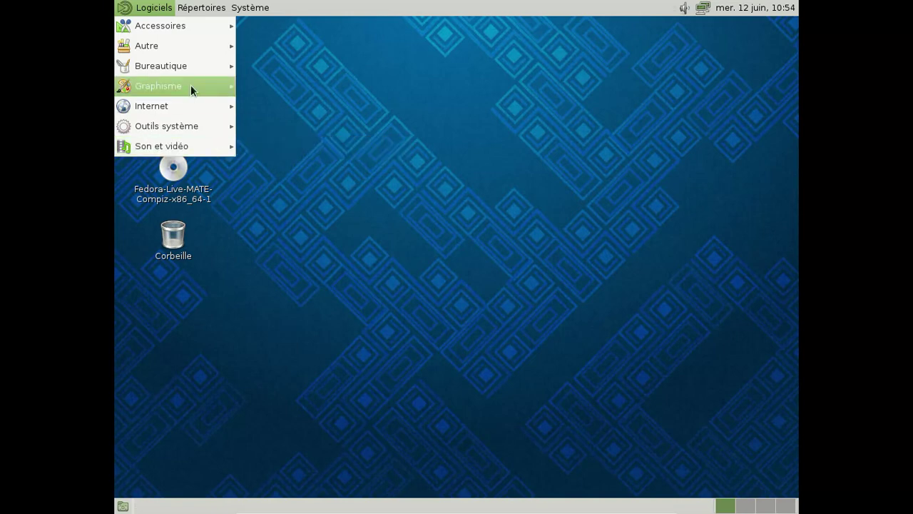
pyautogui.moveTo(192, 9)
pyautogui.moveTo(237, 10)
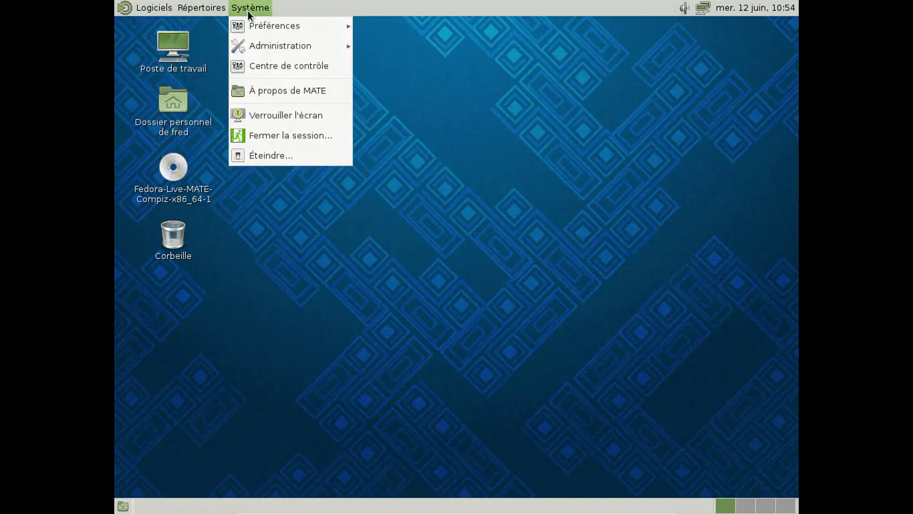
pyautogui.moveTo(251, 28)
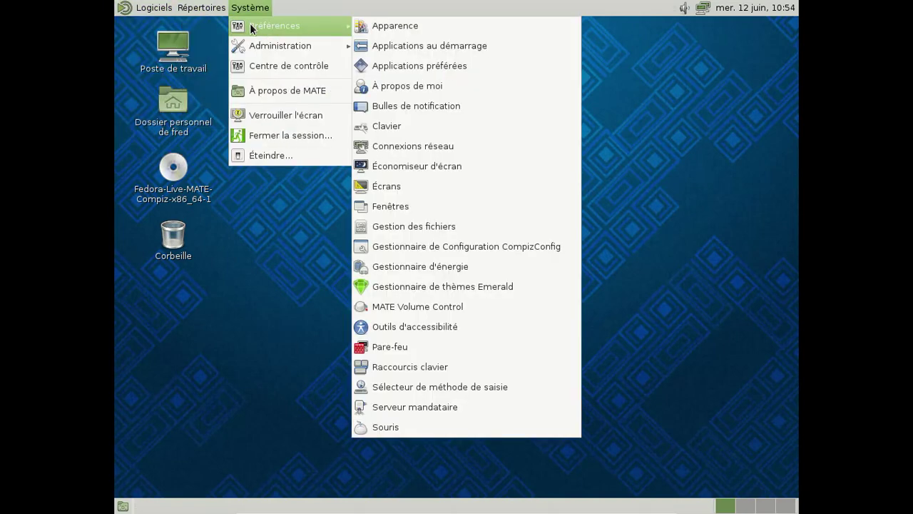
pyautogui.moveTo(254, 55)
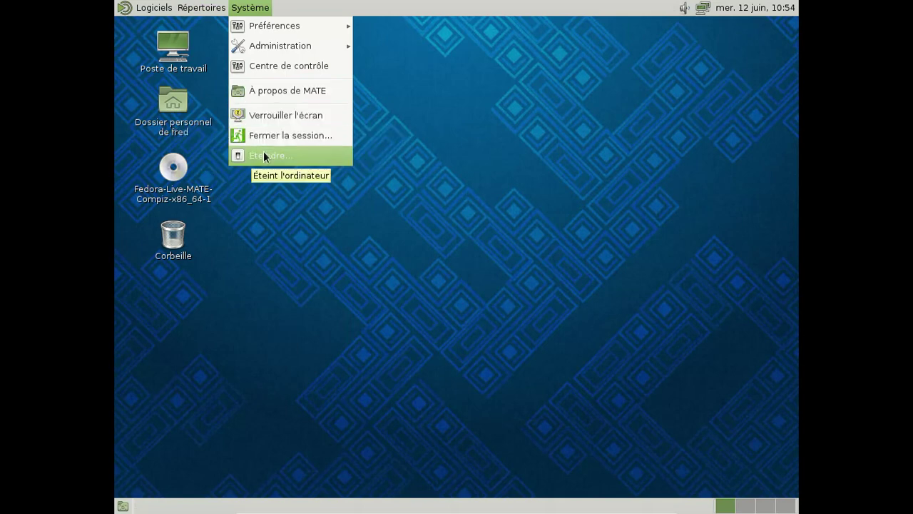
pyautogui.click(477, 136)
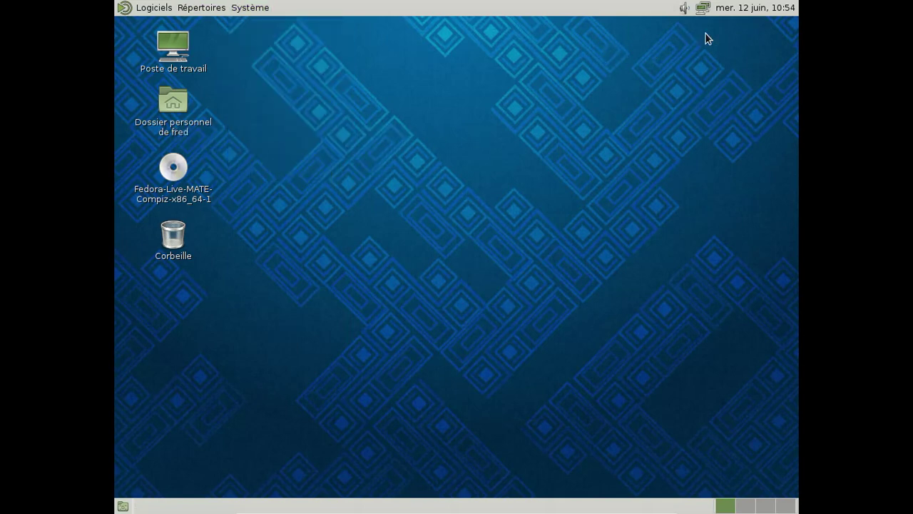
# Add Bordeaux, France as a location in the clock preferences, and close the preferences and the calendar.
pyautogui.click(728, 10)
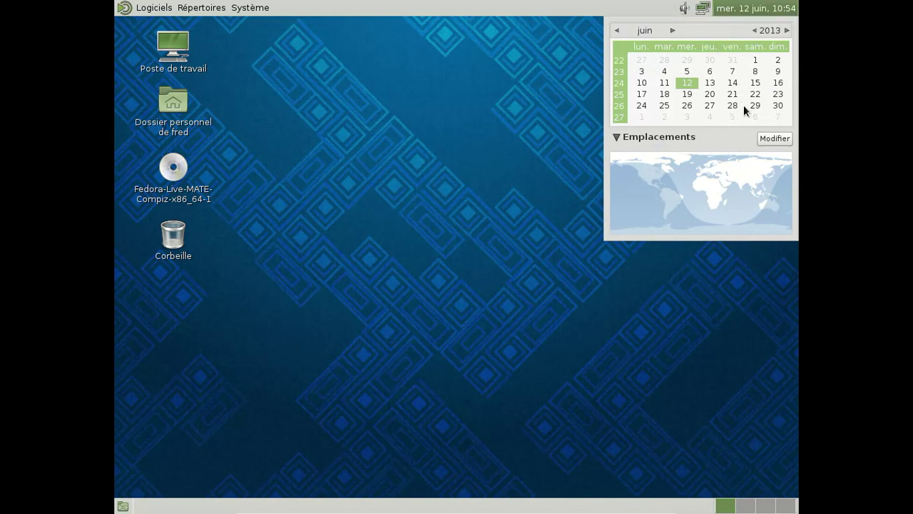
pyautogui.click(775, 140)
pyautogui.click(556, 236)
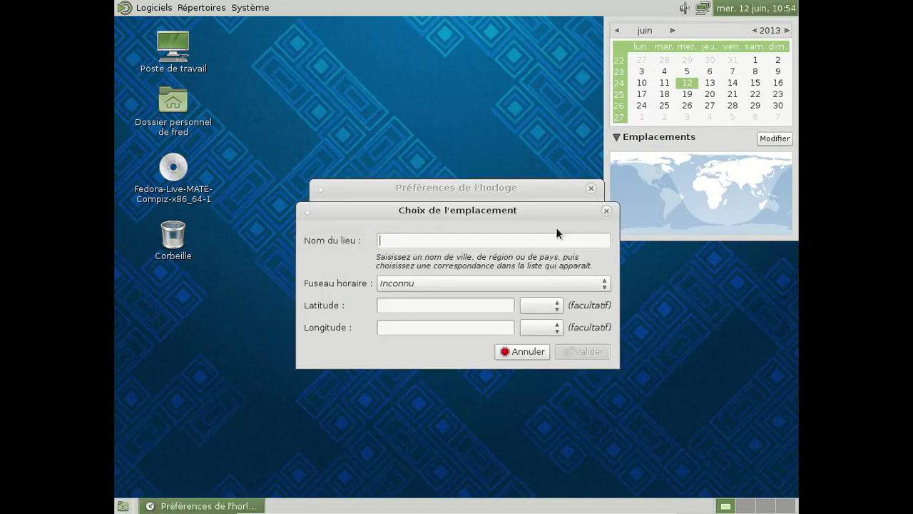
pyautogui.write('Bordeaux')
pyautogui.press('Down')
pyautogui.press('Down')
pyautogui.press('Return')
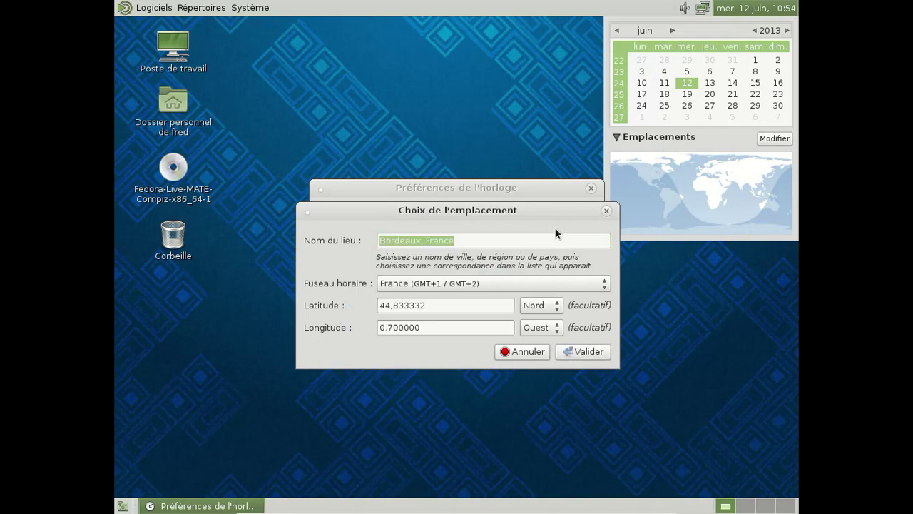
pyautogui.click(579, 350)
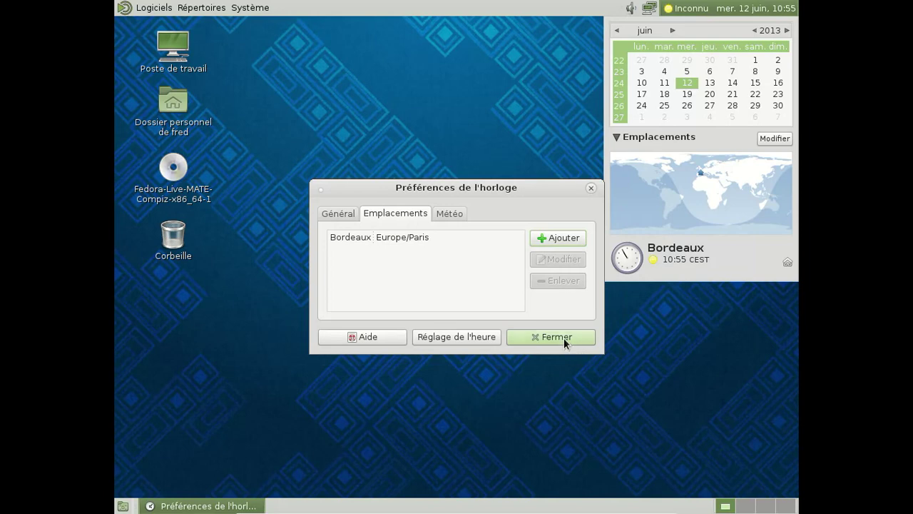
pyautogui.click(564, 337)
pyautogui.moveTo(653, 259)
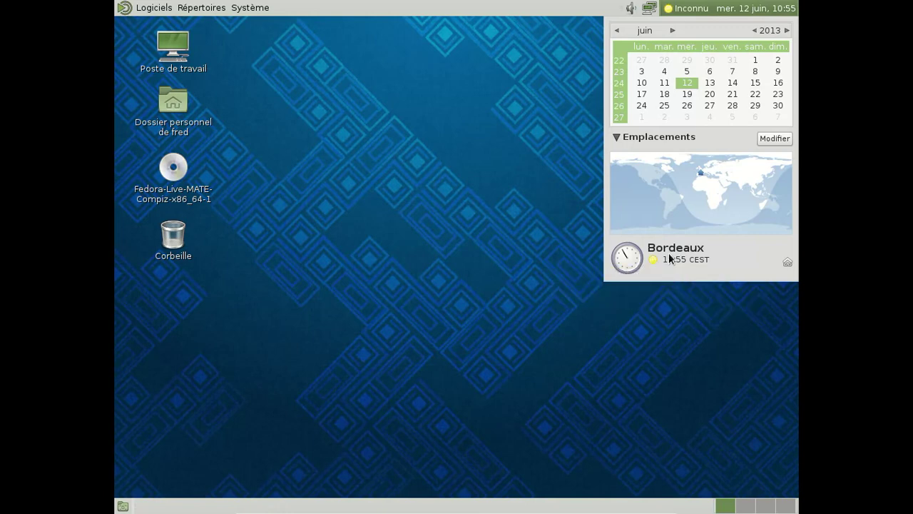
pyautogui.click(766, 12)
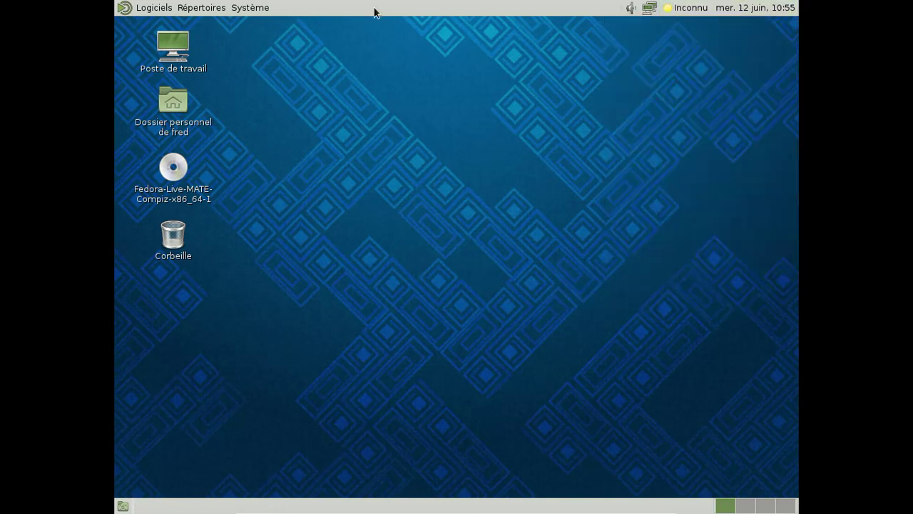
# Launch the Pluma text editor, check its version in the About information, and close it.
pyautogui.click(150, 7)
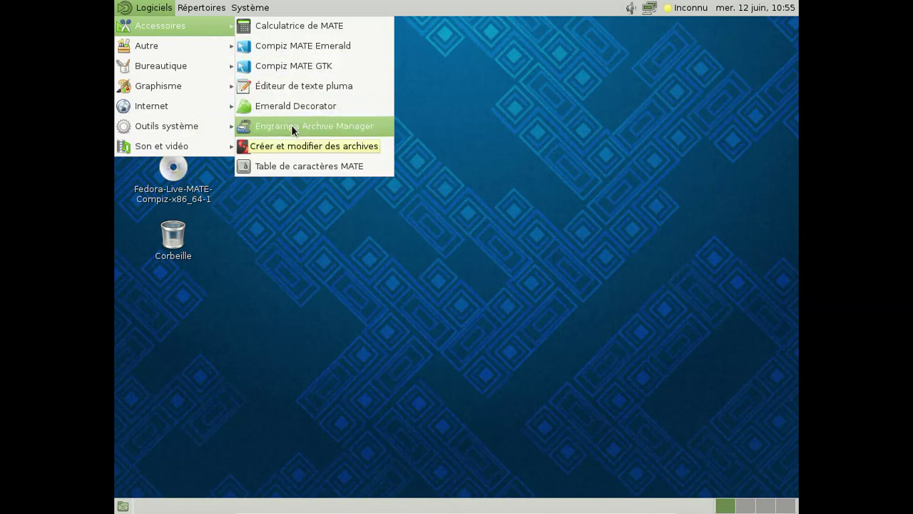
pyautogui.click(305, 87)
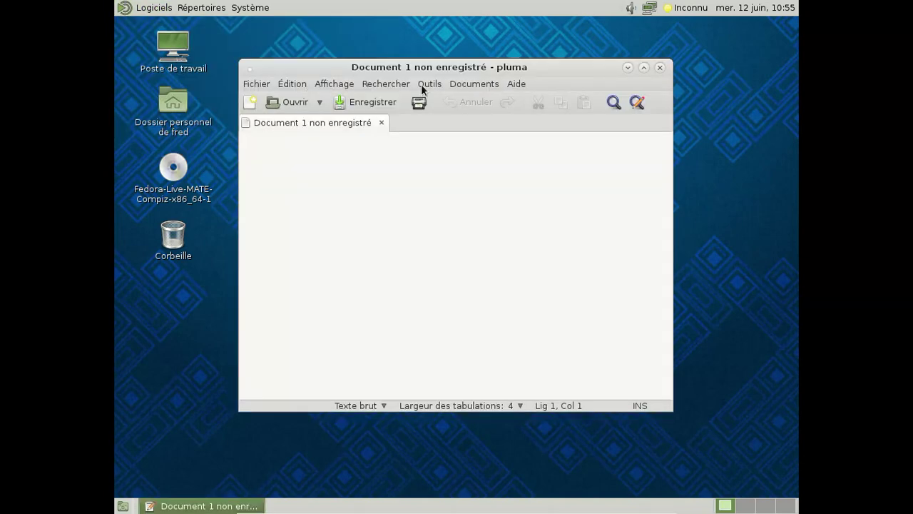
pyautogui.click(515, 85)
pyautogui.click(522, 110)
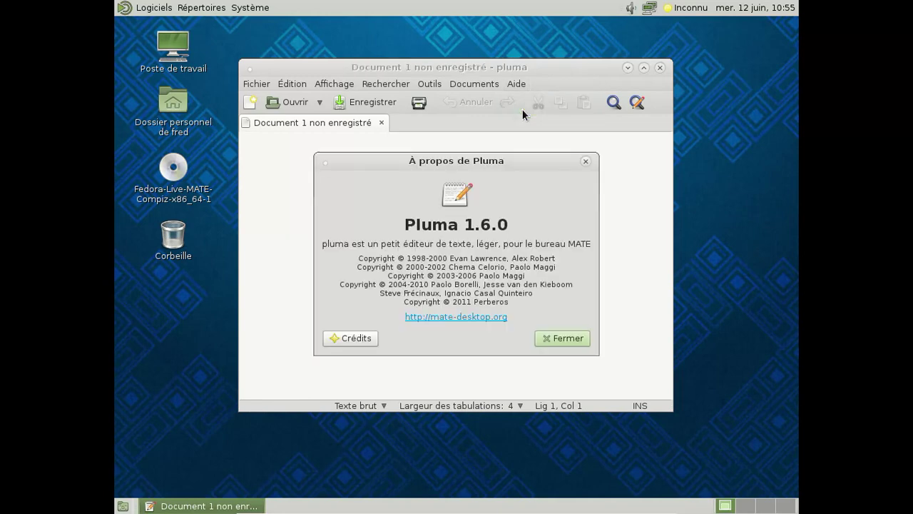
pyautogui.click(557, 340)
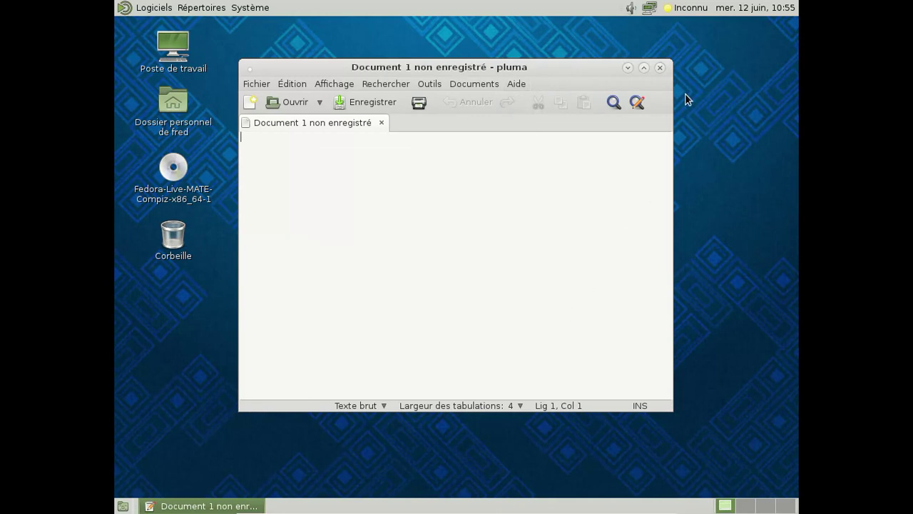
pyautogui.click(659, 68)
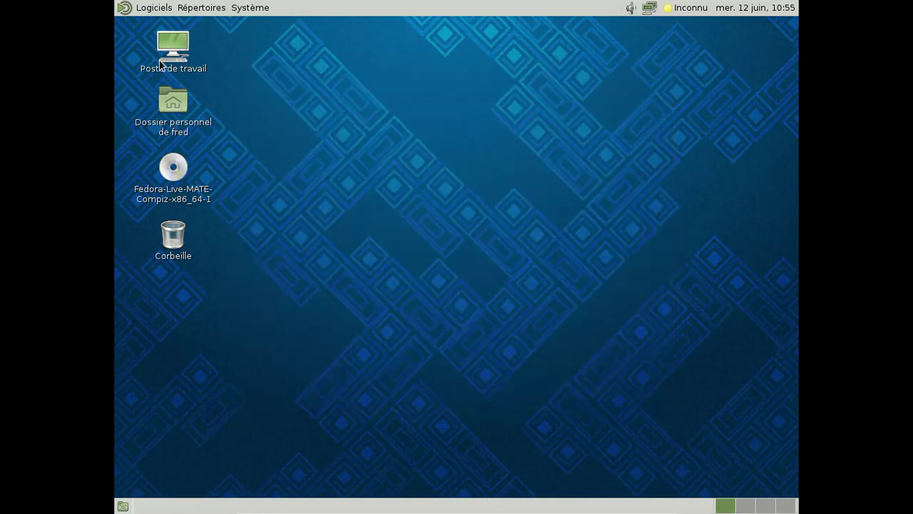
# Open the personal home folder, check the Caja file manager's About information, and close the window.
pyautogui.click(144, 8)
pyautogui.click(144, 8)
pyautogui.click(182, 105)
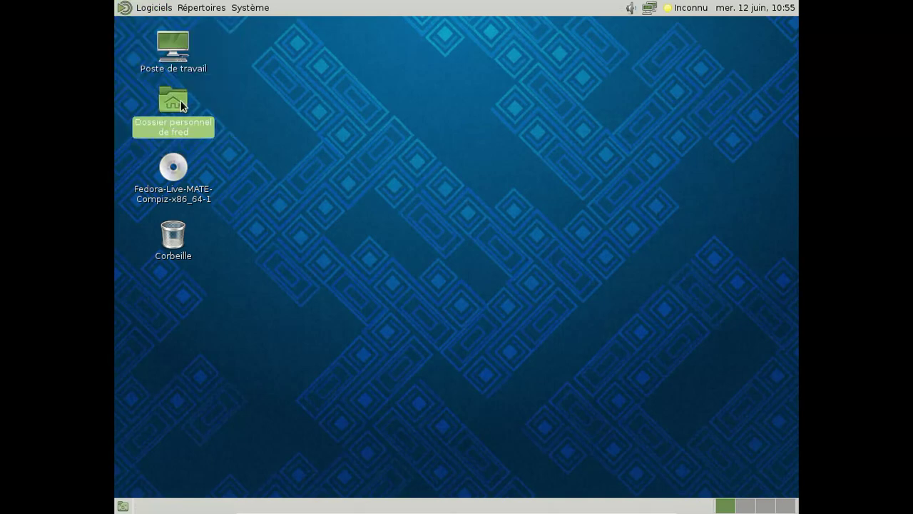
pyautogui.doubleClick(182, 106)
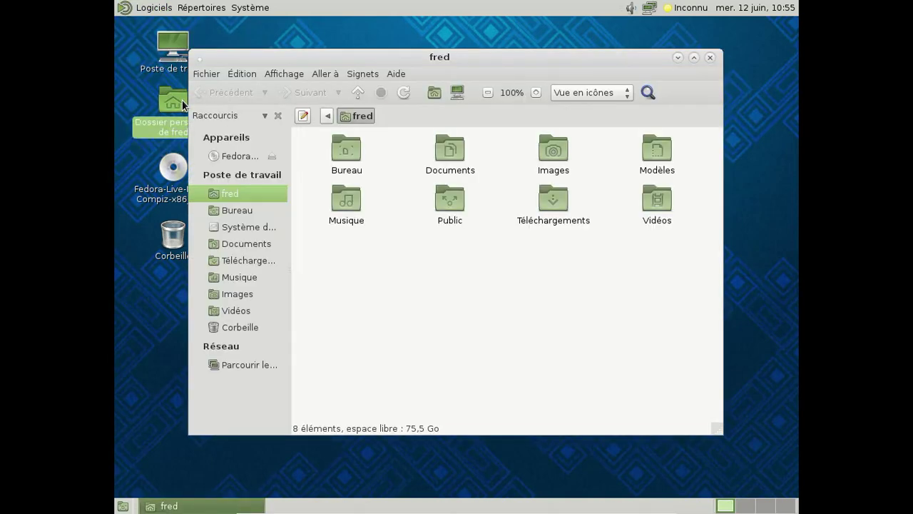
pyautogui.click(397, 74)
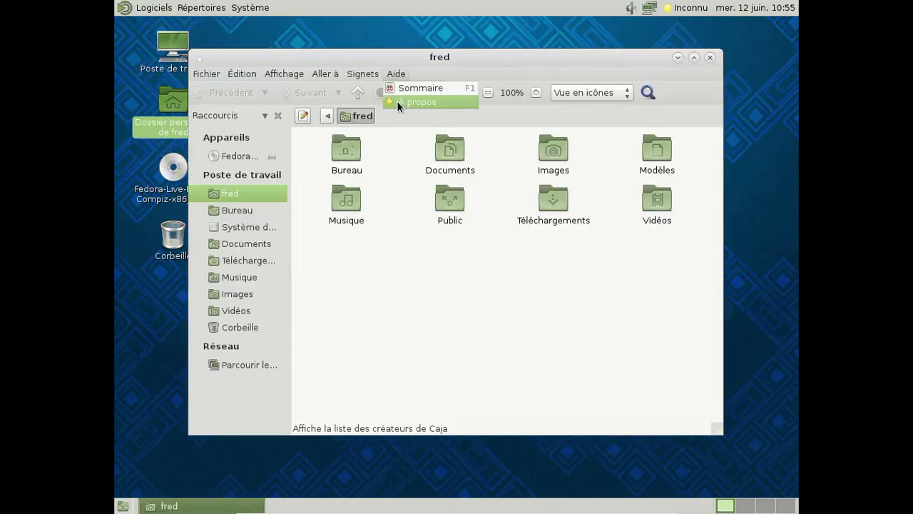
pyautogui.click(398, 101)
pyautogui.click(519, 341)
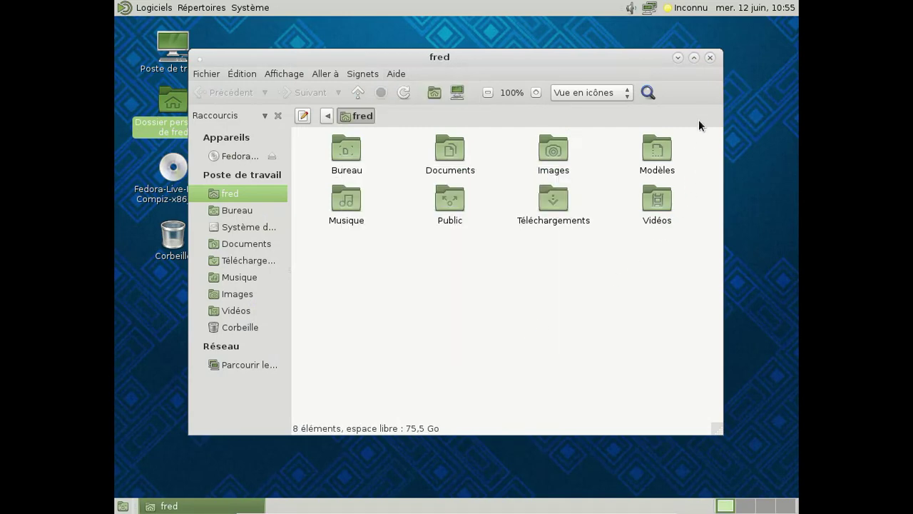
pyautogui.click(708, 59)
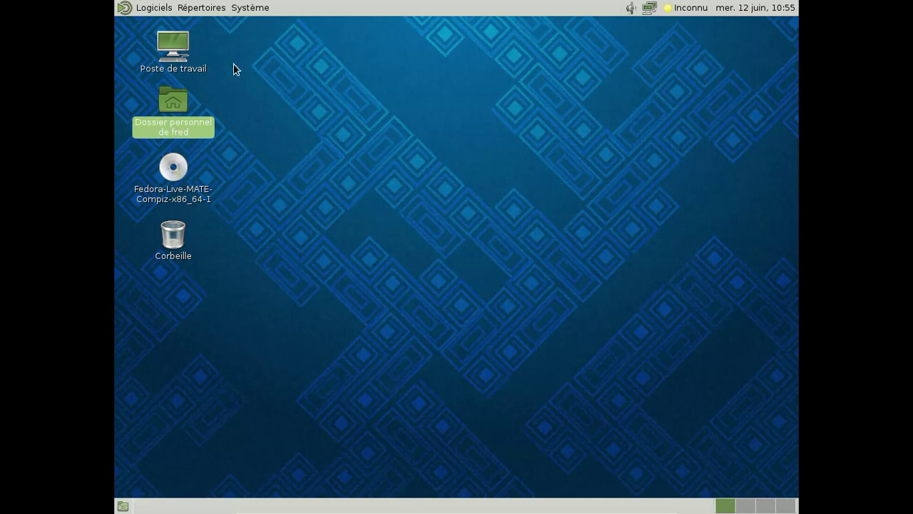
# Launch Terminal MATE and check its version in the About information.
pyautogui.click(138, 8)
pyautogui.moveTo(166, 148)
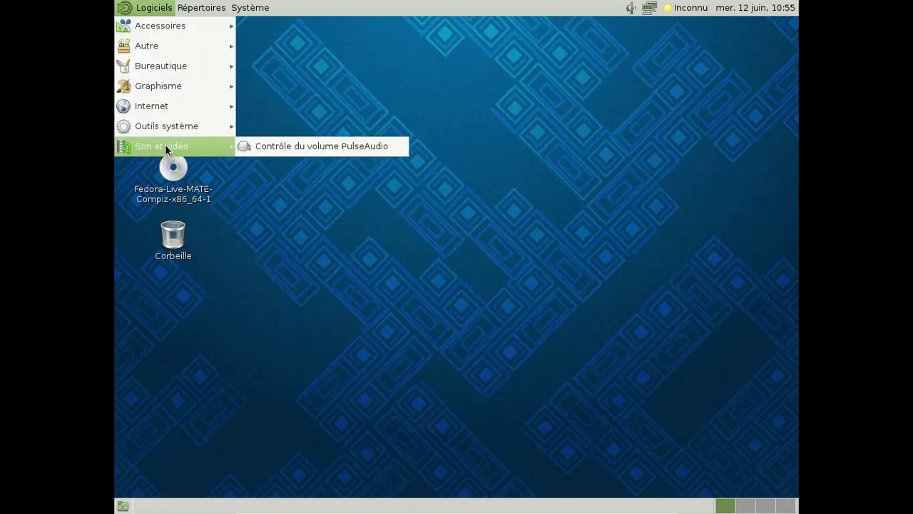
pyautogui.moveTo(167, 131)
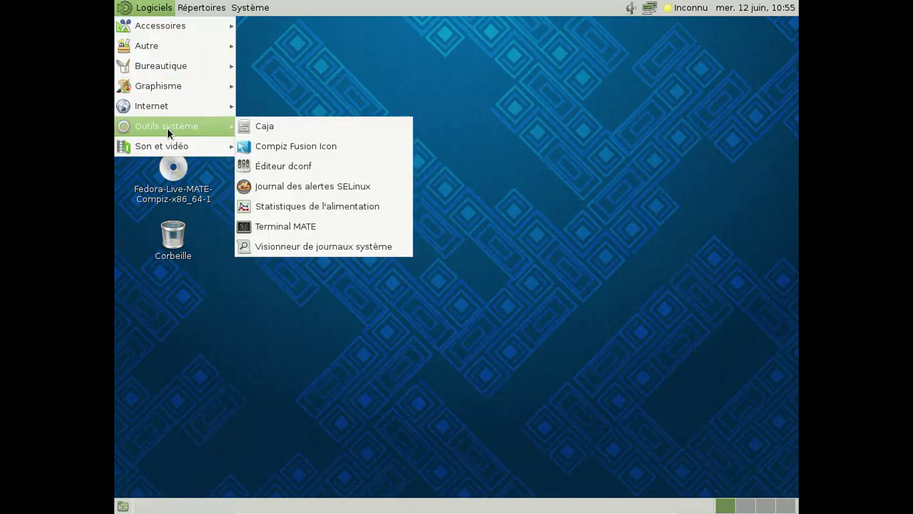
pyautogui.click(348, 227)
pyautogui.click(468, 111)
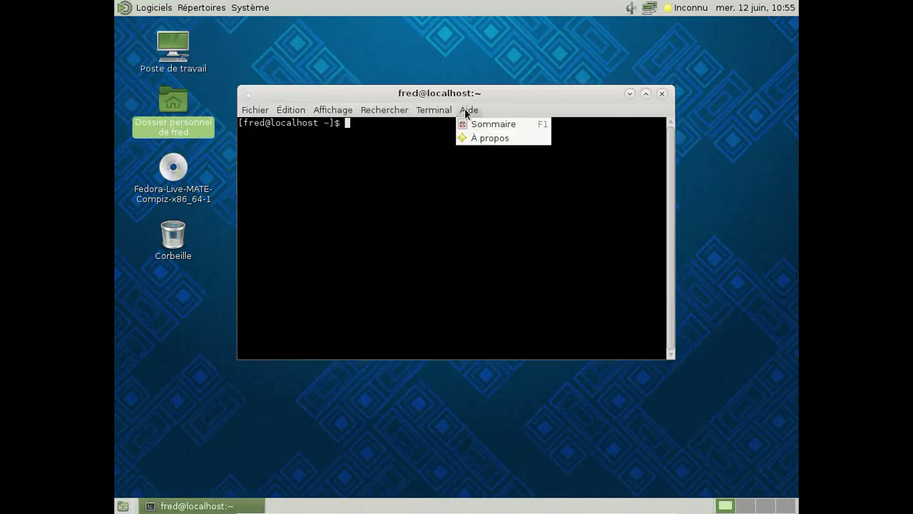
pyautogui.click(475, 137)
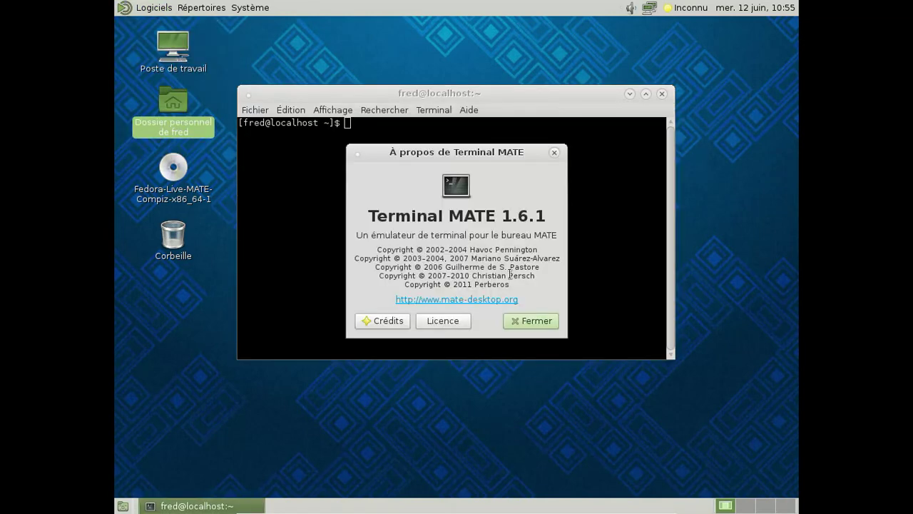
pyautogui.click(531, 321)
# Display the kernel details with uname -a and the Fedora release with cat /etc/issue.
pyautogui.write('uname -a')
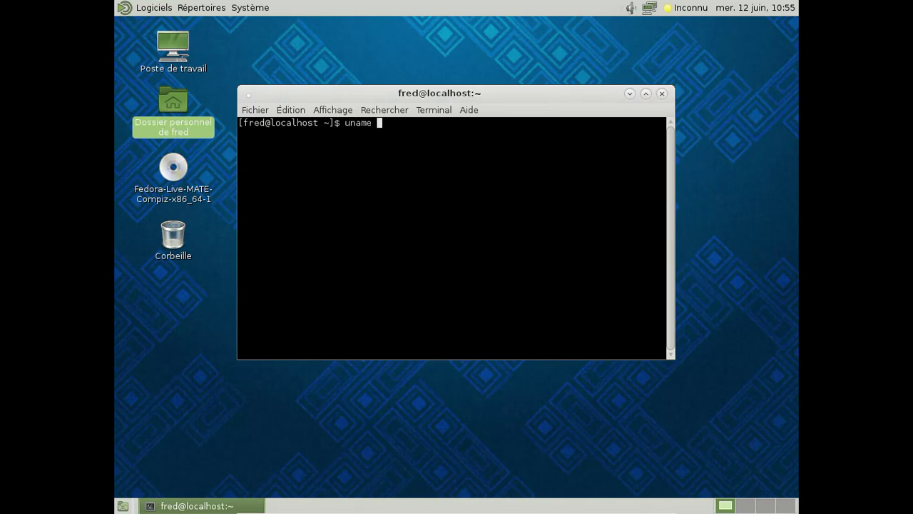
pyautogui.press('Return')
pyautogui.write('cat')
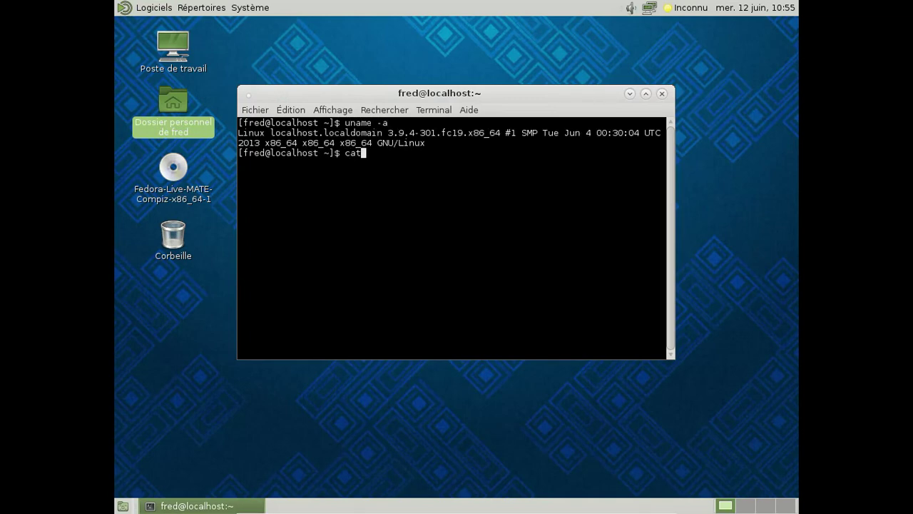
pyautogui.write(' /etc/issue')
pyautogui.press('Return')
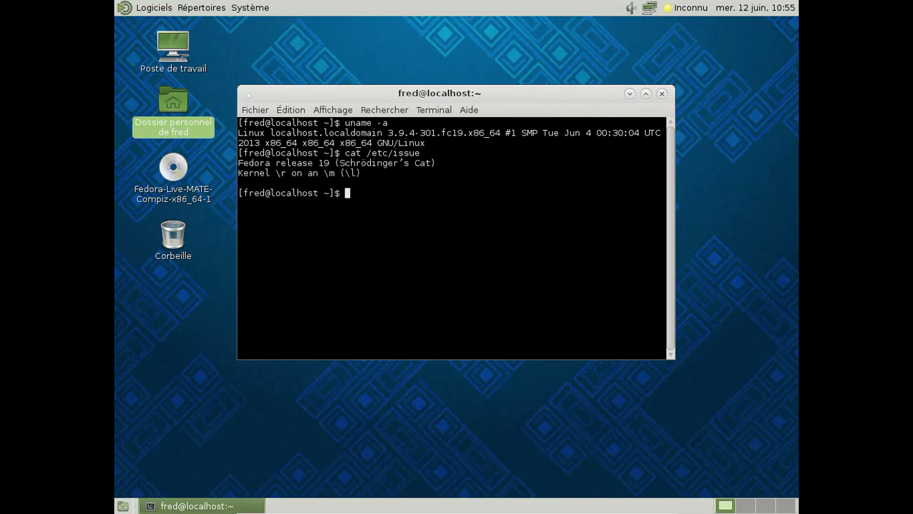
pyautogui.write('ech')
pyautogui.press('BackSpace')
pyautogui.press('BackSpace')
pyautogui.press('BackSpace')
pyautogui.write('cat /etc/ls')
pyautogui.press('BackSpace')
pyautogui.press('BackSpace')
pyautogui.press('BackSpace')
pyautogui.press('BackSpace')
pyautogui.press('BackSpace')
pyautogui.press('BackSpace')
pyautogui.press('BackSpace')
pyautogui.press('BackSpace')
pyautogui.press('BackSpace')
pyautogui.press('BackSpace')
pyautogui.press('BackSpace')
# End the terminal session with exit and launch the Midori web browser.
pyautogui.write('exit')
pyautogui.press('Return')
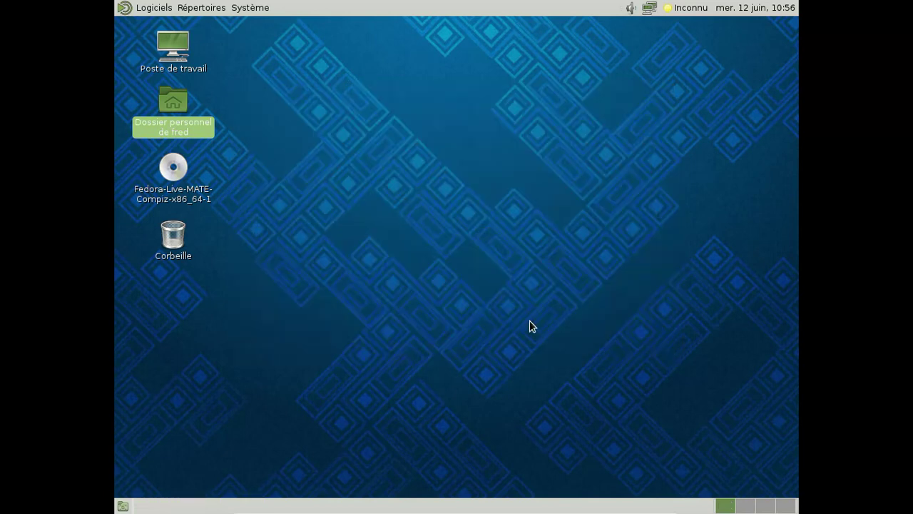
pyautogui.click(159, 10)
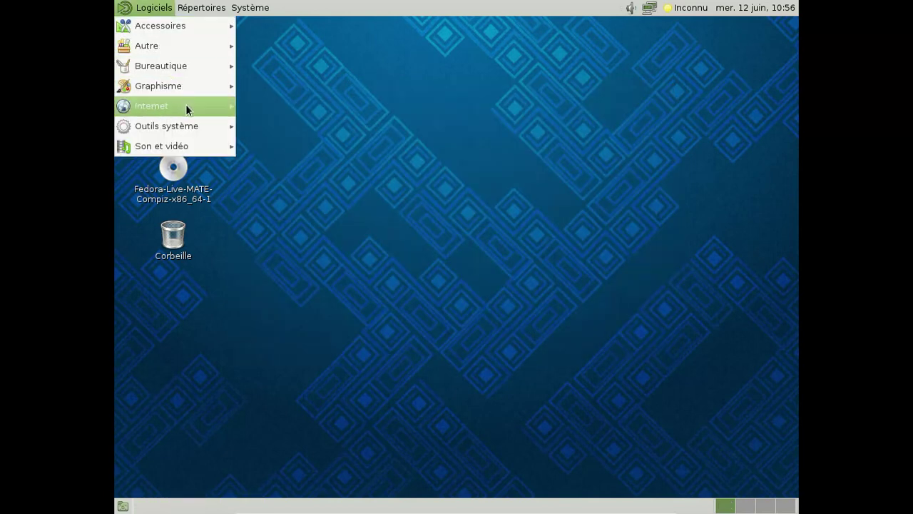
pyautogui.moveTo(186, 108)
pyautogui.click(314, 164)
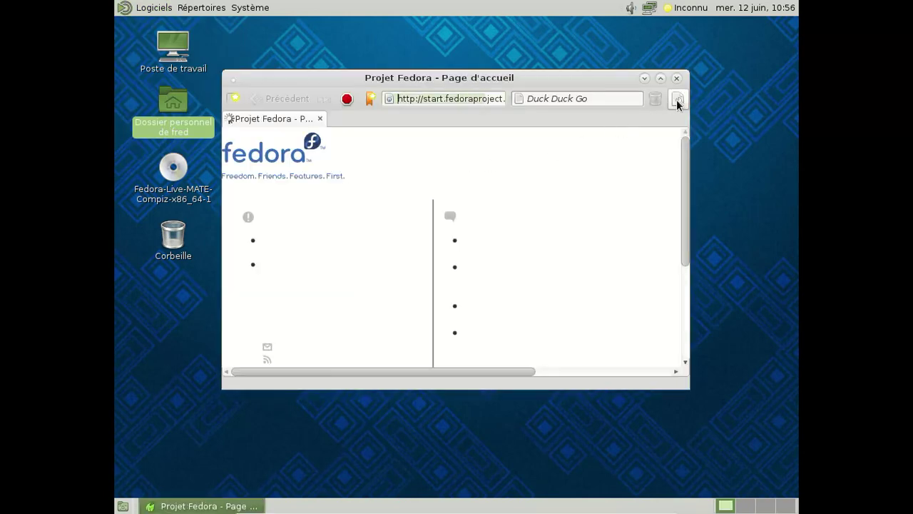
# Check Midori's version in its About information and close the dialog.
pyautogui.click(678, 99)
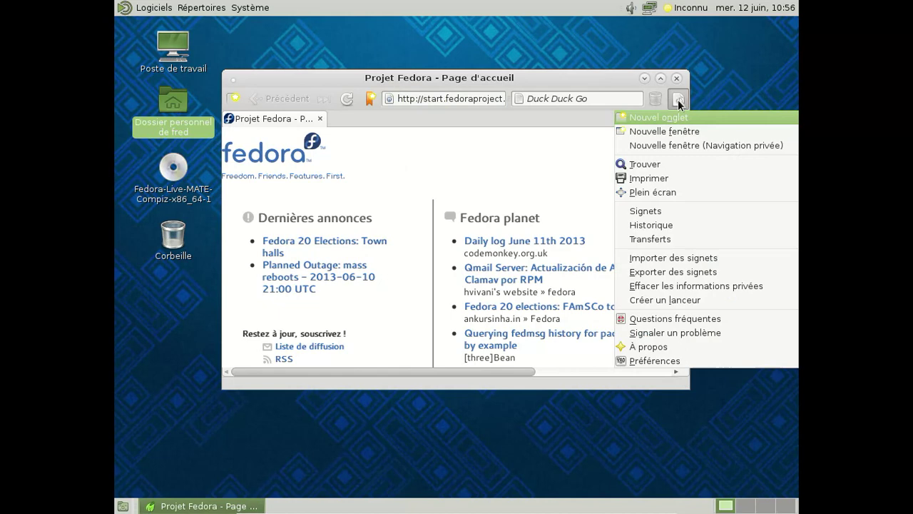
pyautogui.click(706, 341)
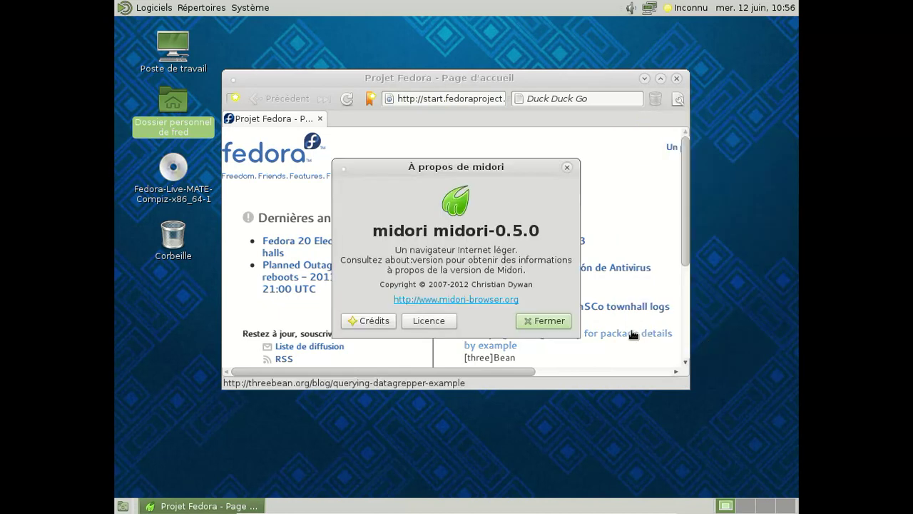
pyautogui.click(564, 323)
pyautogui.moveTo(490, 89); pyautogui.dragTo(445, 35)
pyautogui.moveTo(647, 349); pyautogui.dragTo(771, 449)
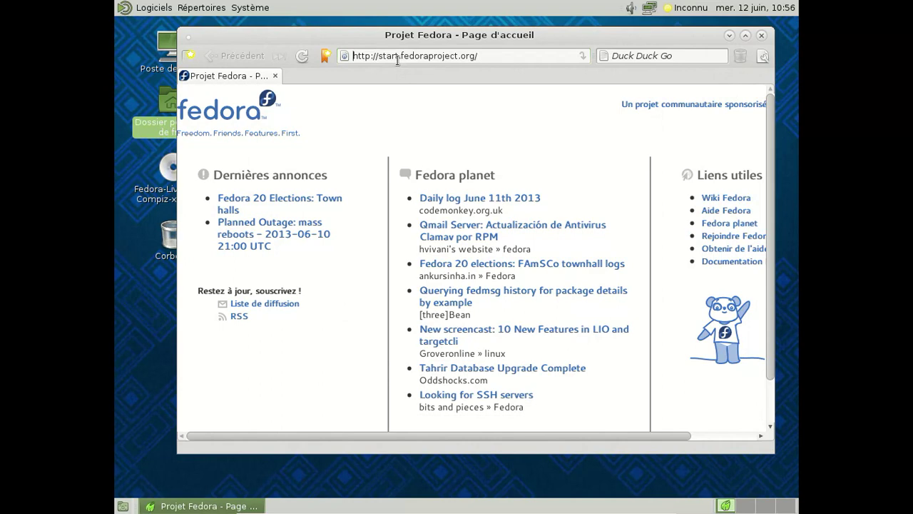
pyautogui.moveTo(399, 57); pyautogui.dragTo(380, 56)
pyautogui.press('BackSpace')
pyautogui.press('BackSpace')
pyautogui.write('www')
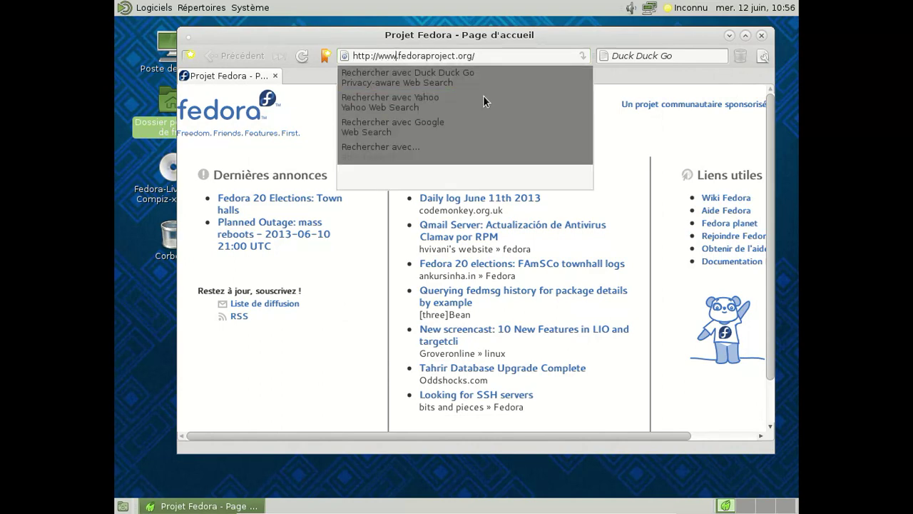
pyautogui.write('.')
pyautogui.press('Return')
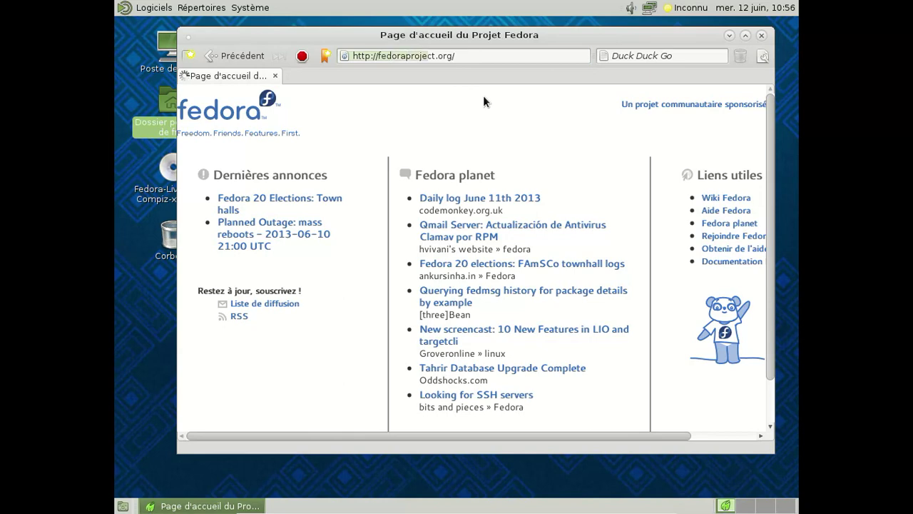
# Maximize the browser window and look over the Fedora home page down to its footer and back.
pyautogui.scroll(-3, 642, 189)
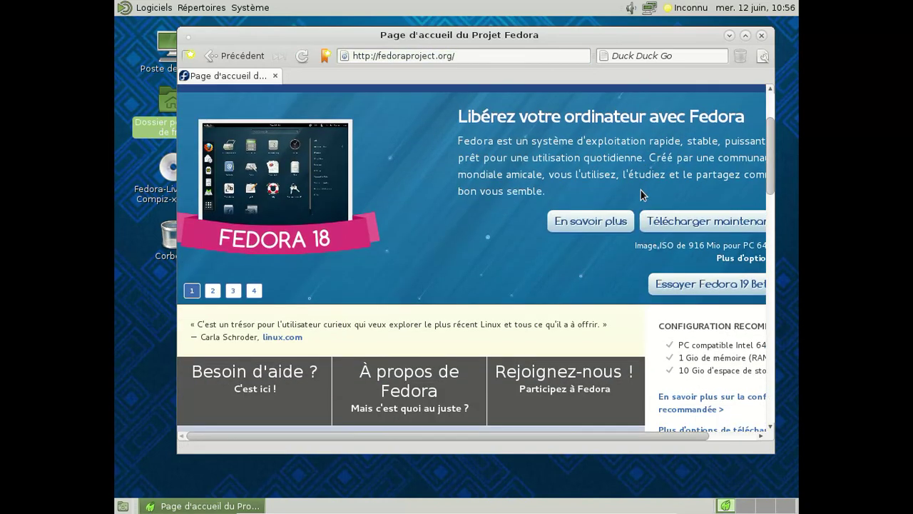
pyautogui.scroll(3, 641, 194)
pyautogui.moveTo(568, 34); pyautogui.dragTo(521, 30)
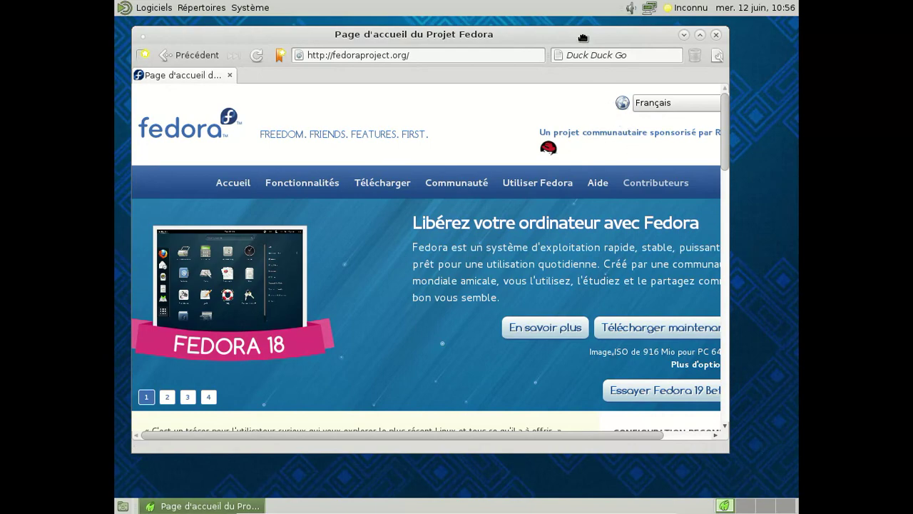
pyautogui.doubleClick(582, 37)
pyautogui.scroll(-5, 571, 222)
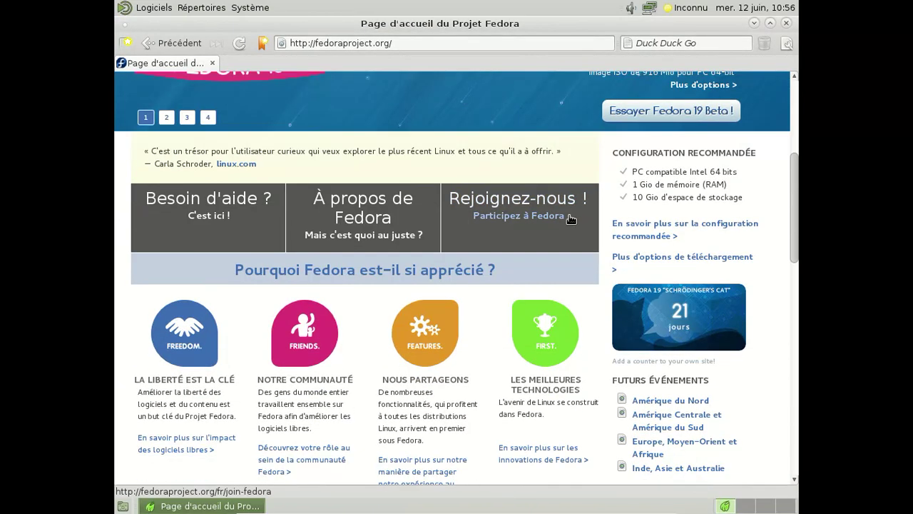
pyautogui.scroll(-13, 571, 219)
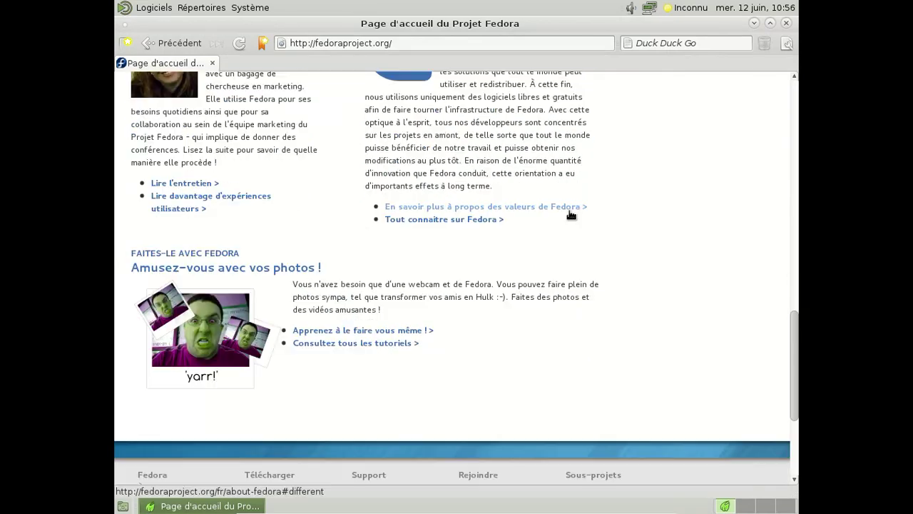
pyautogui.scroll(-5, 571, 215)
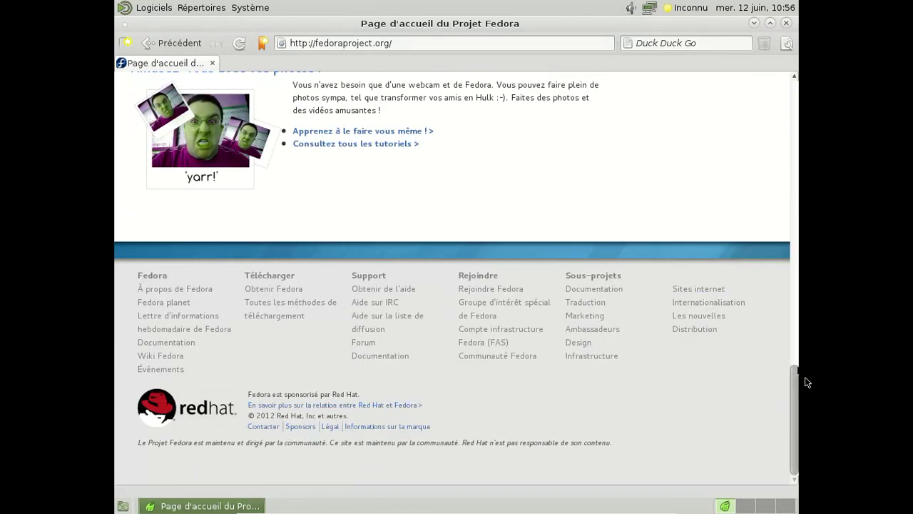
pyautogui.moveTo(795, 383); pyautogui.dragTo(785, 47)
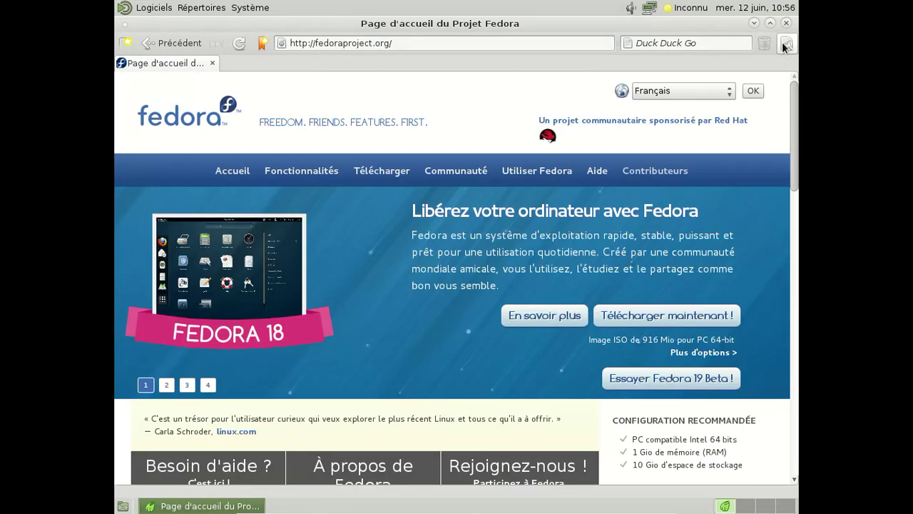
# Open the Fedora 19 Beta download page, examine the available installation and live media, and close the browser.
pyautogui.click(687, 381)
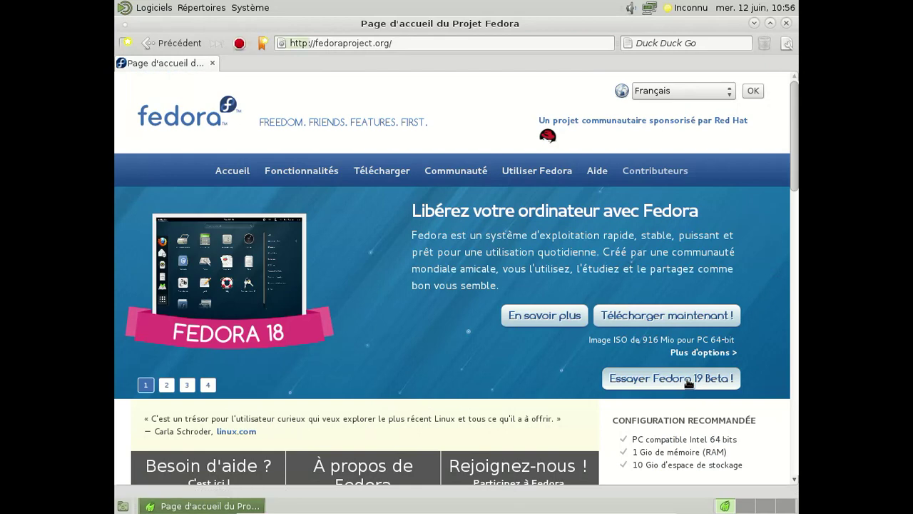
pyautogui.scroll(-12, 518, 328)
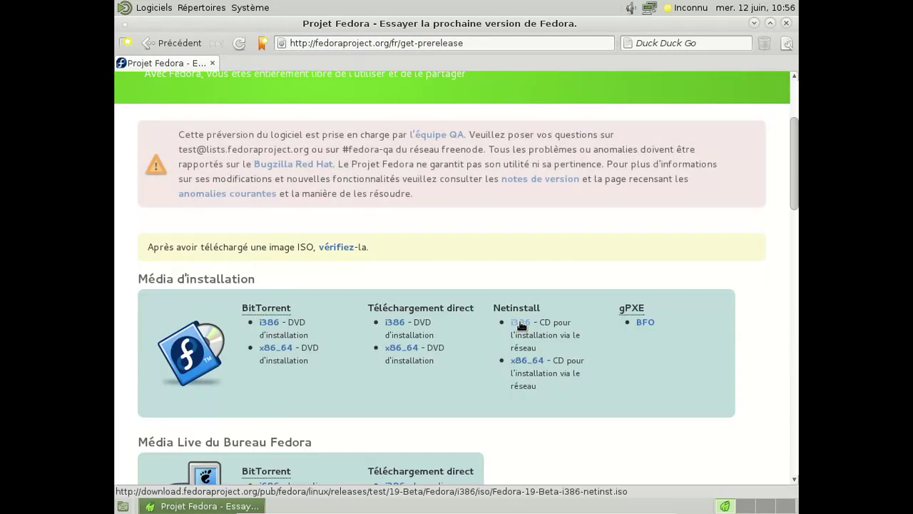
pyautogui.scroll(-8, 520, 318)
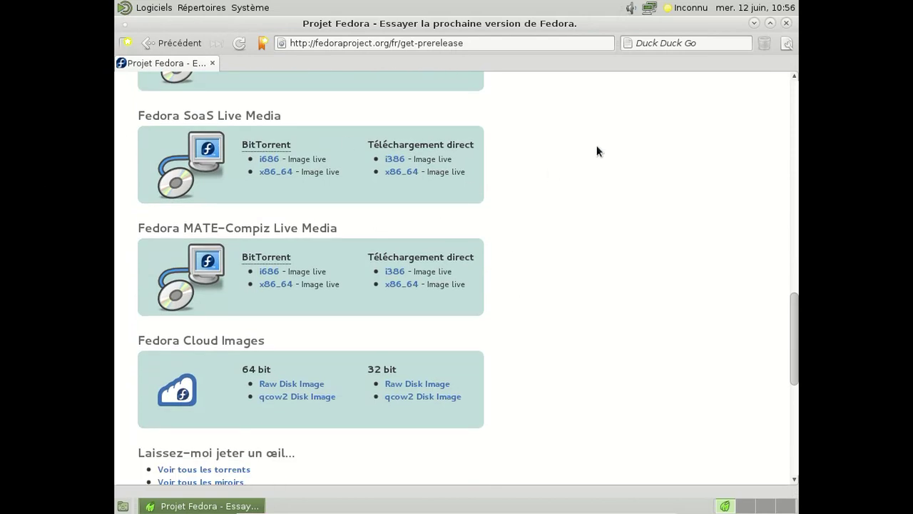
pyautogui.click(787, 24)
# Launch the Yum Extender package manager and authenticate with the account password.
pyautogui.click(272, 7)
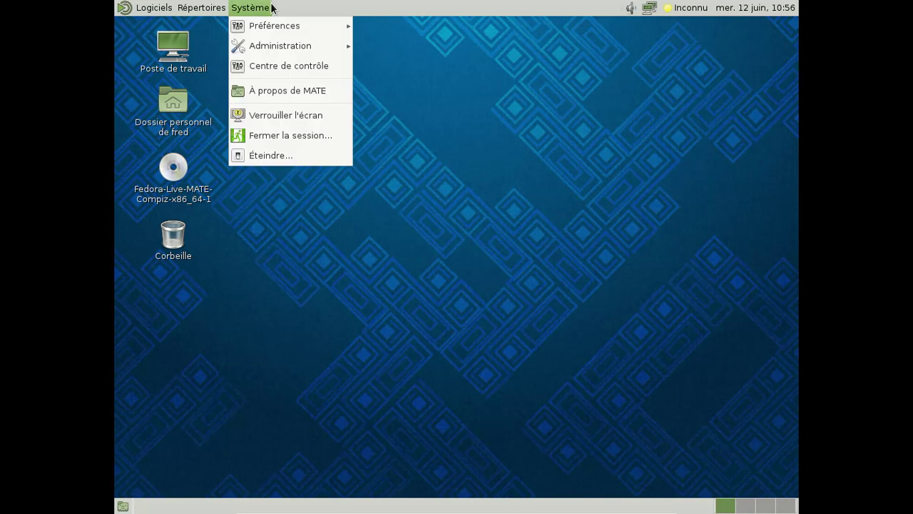
pyautogui.moveTo(320, 45)
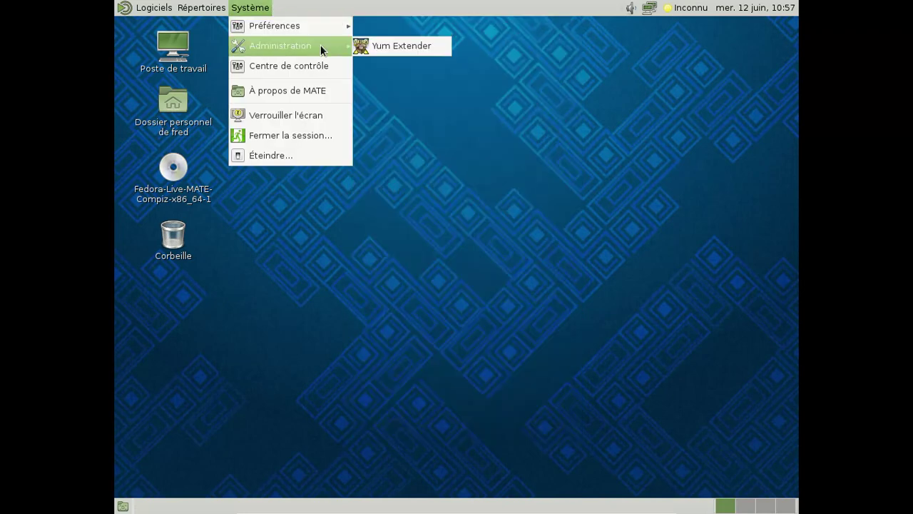
pyautogui.click(374, 48)
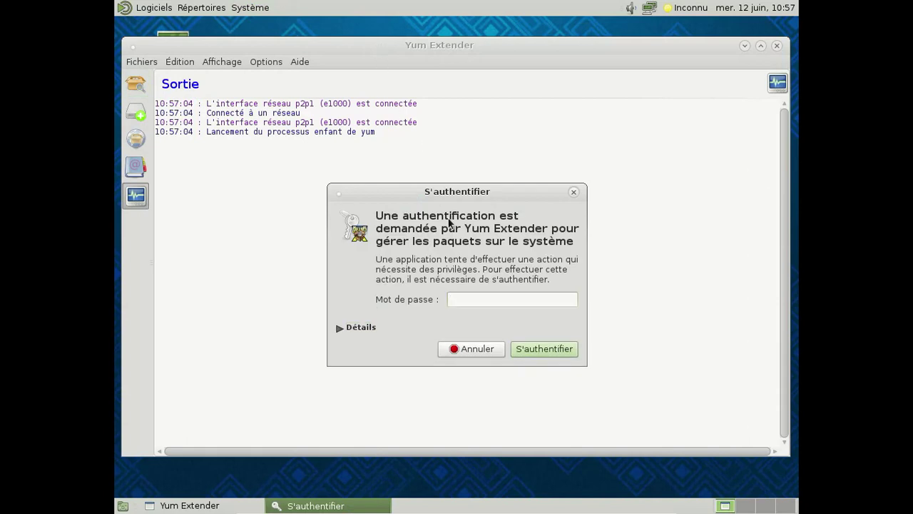
pyautogui.write('•••••••••••••')
pyautogui.press('Return')
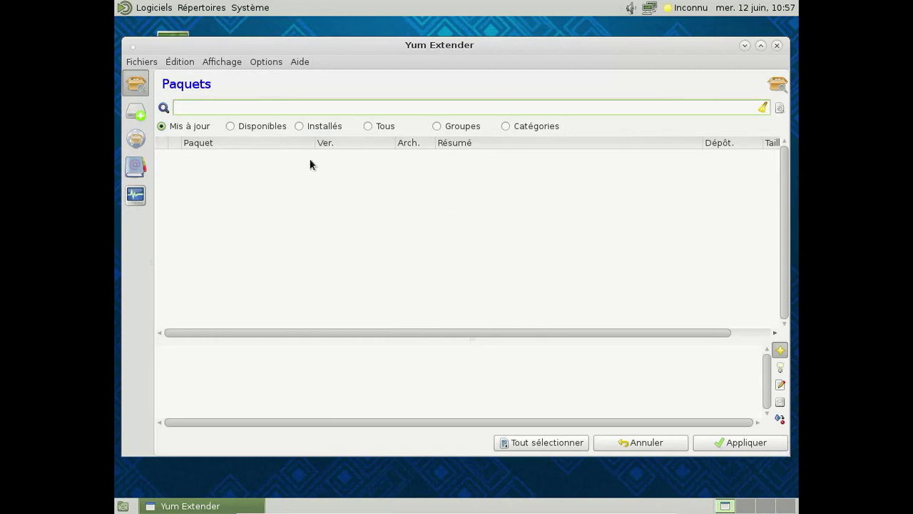
# Request the list of available packages and raise the sound volume while it loads.
pyautogui.click(229, 127)
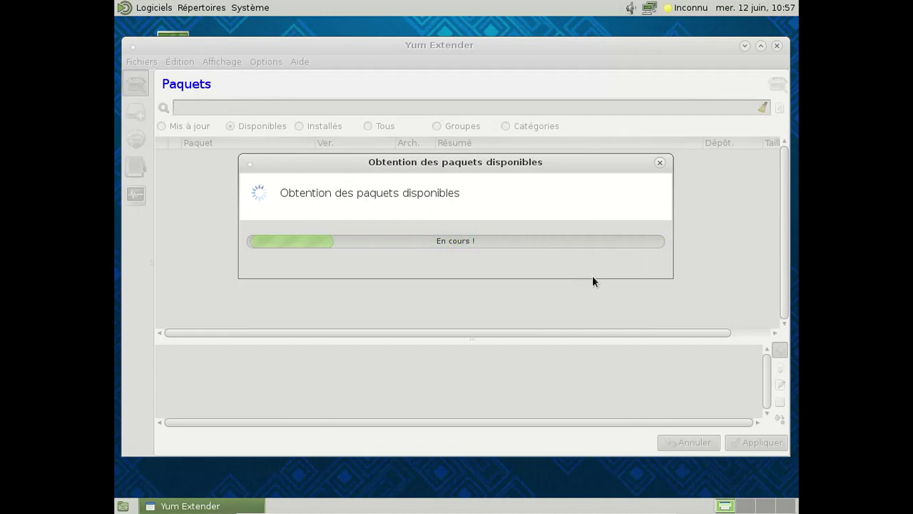
pyautogui.click(632, 10)
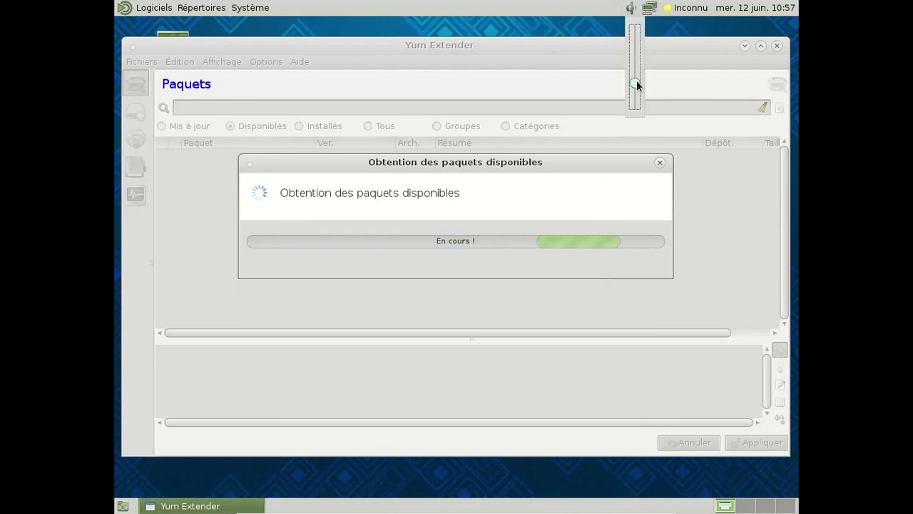
pyautogui.click(550, 22)
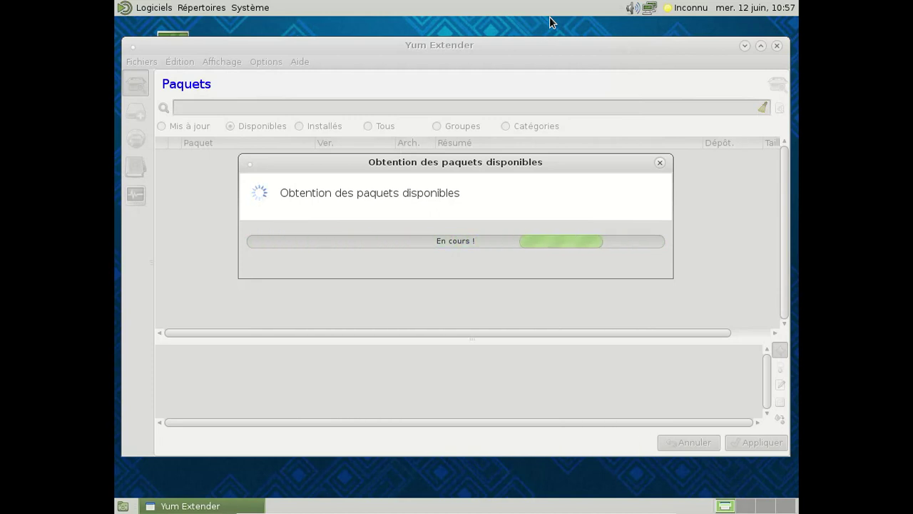
# Review the installed software categories from Autre to Son et vidéo.
pyautogui.click(151, 9)
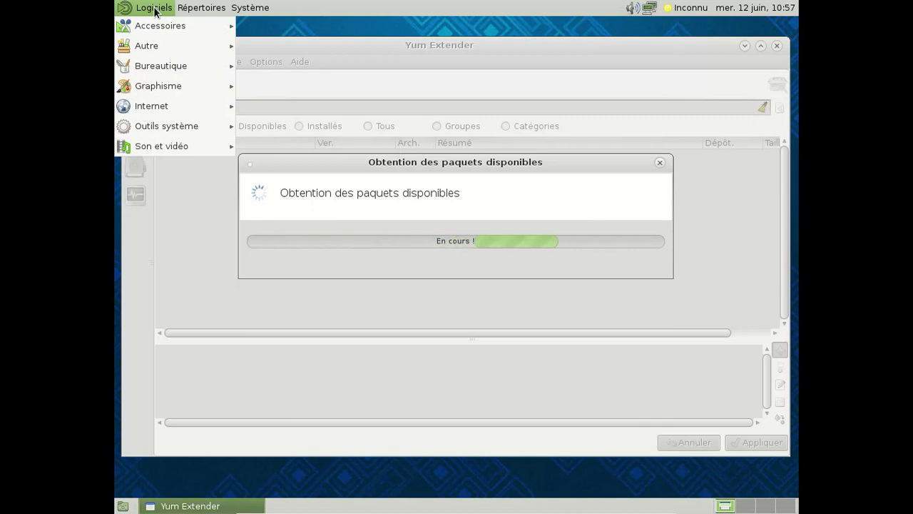
pyautogui.moveTo(151, 48)
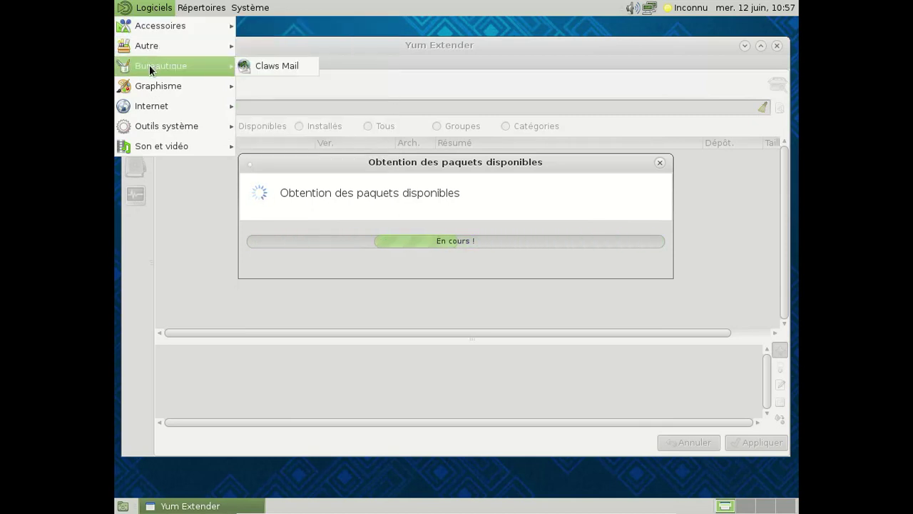
pyautogui.moveTo(142, 89)
pyautogui.moveTo(143, 107)
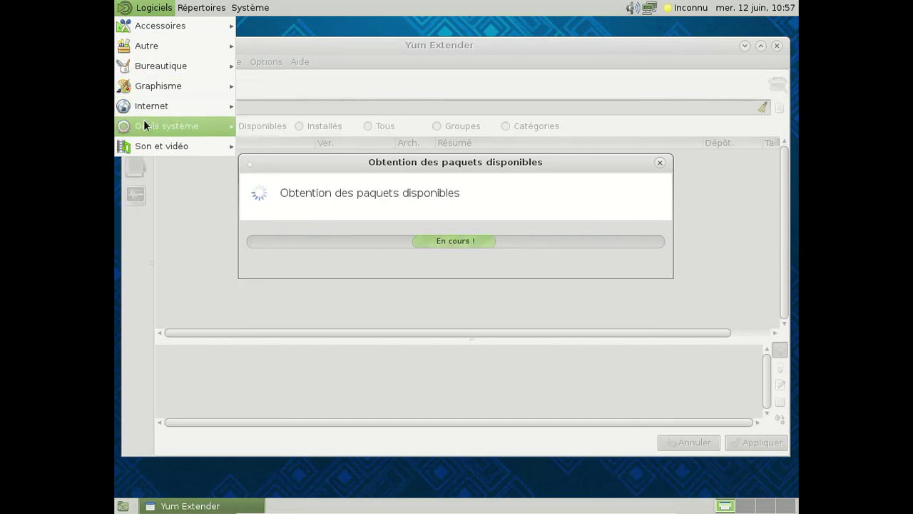
pyautogui.moveTo(144, 125)
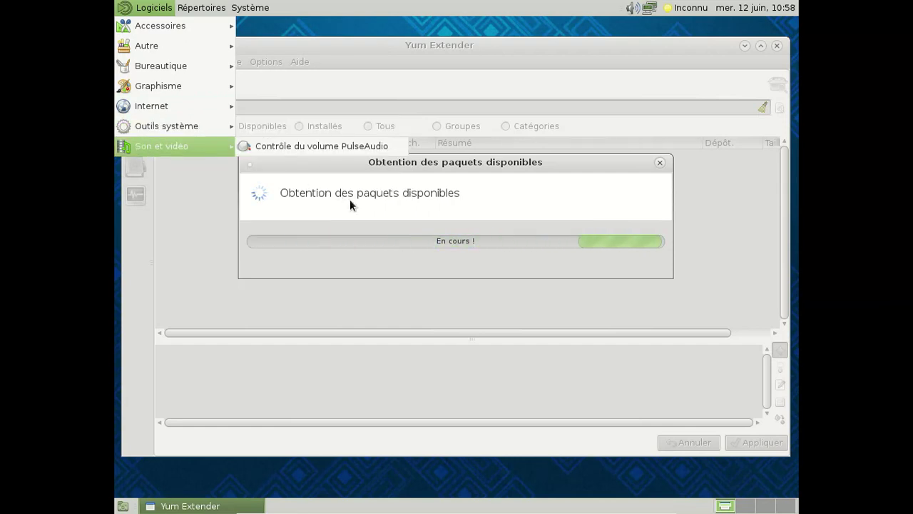
pyautogui.click(357, 200)
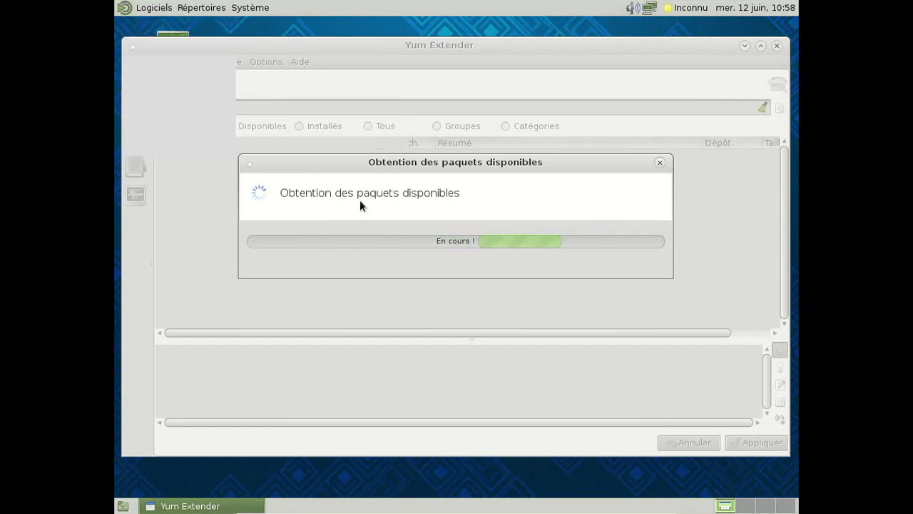
# Cancel the retrieval of available packages and close Yum Extender.
pyautogui.click(659, 164)
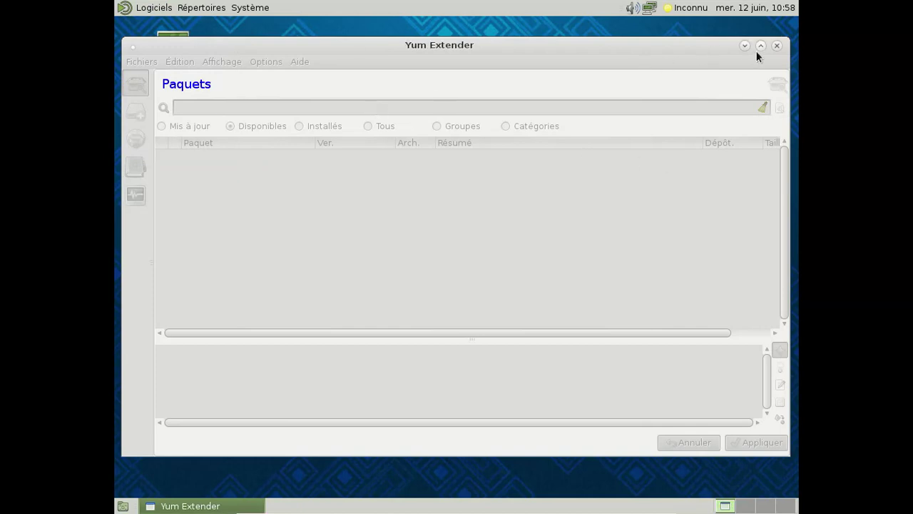
pyautogui.click(777, 46)
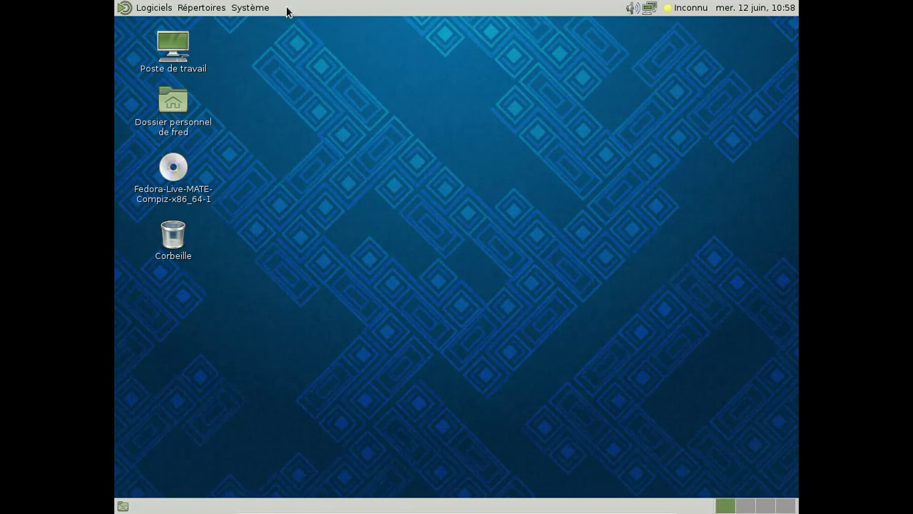
# Try to reopen Yum Extender, authenticating with the account password, and close its window.
pyautogui.click(263, 10)
pyautogui.moveTo(268, 44)
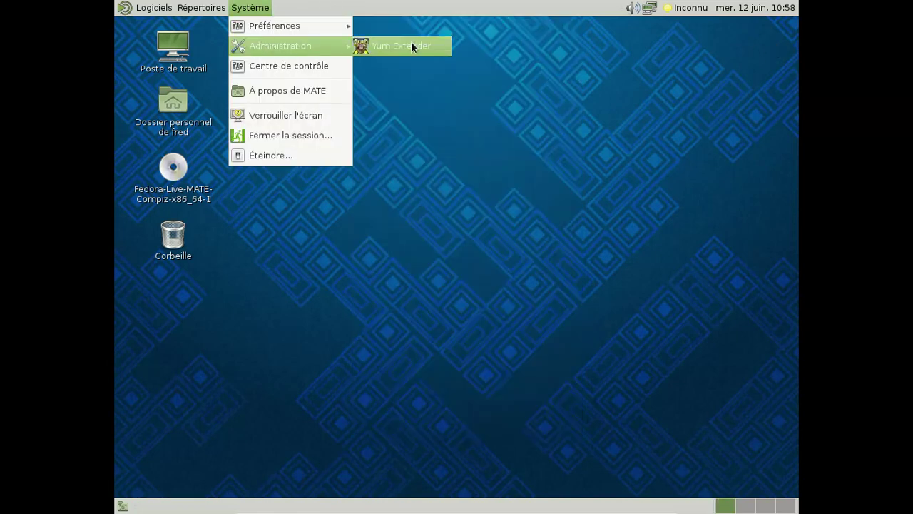
pyautogui.click(417, 44)
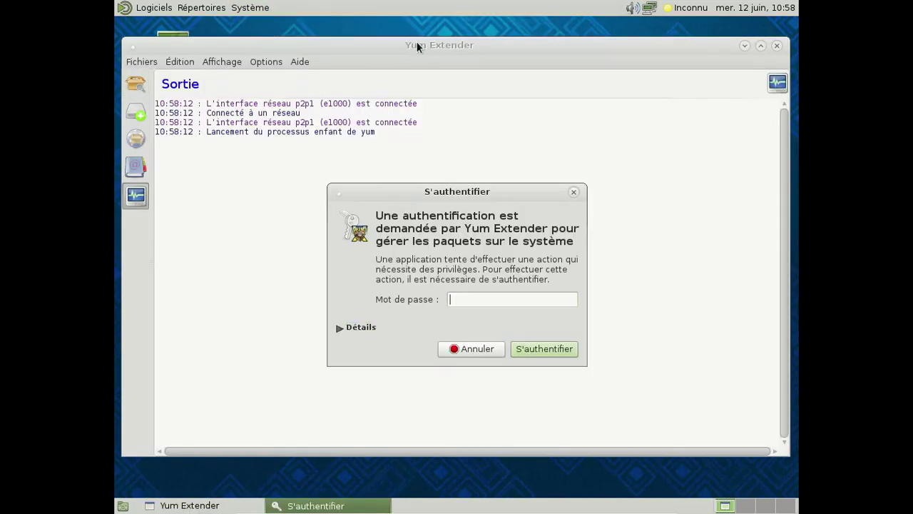
pyautogui.write('*****')
pyautogui.press('Return')
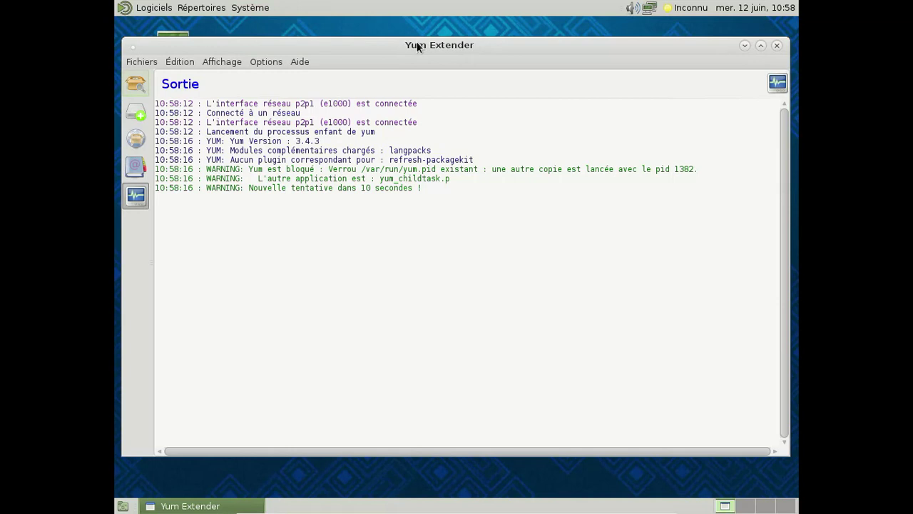
pyautogui.click(776, 45)
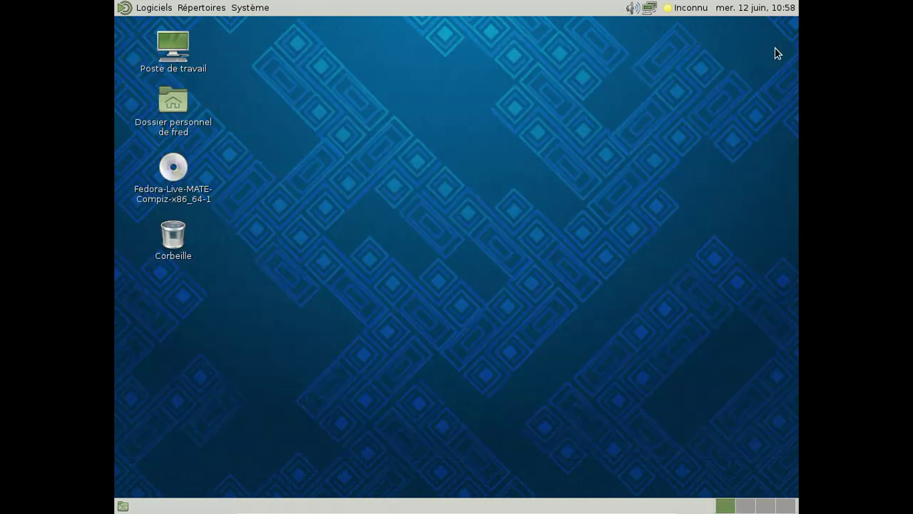
# Open a terminal and switch to the root account with su, entering the root password.
pyautogui.click(152, 9)
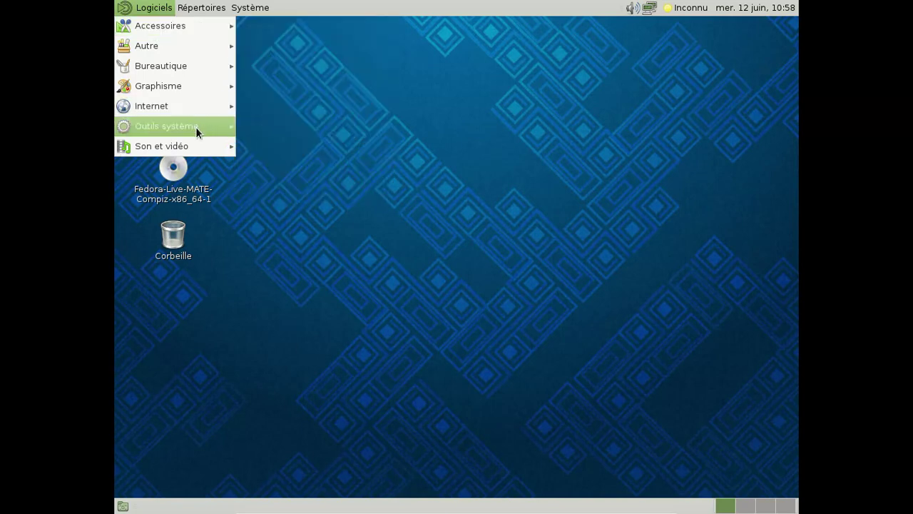
pyautogui.moveTo(197, 131)
pyautogui.click(330, 221)
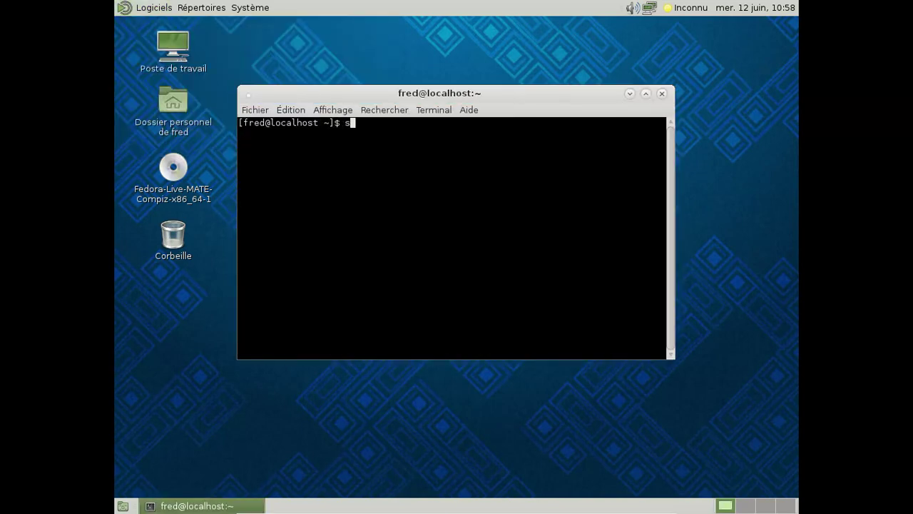
pyautogui.write('su')
pyautogui.press('Return')
pyautogui.press('Return')
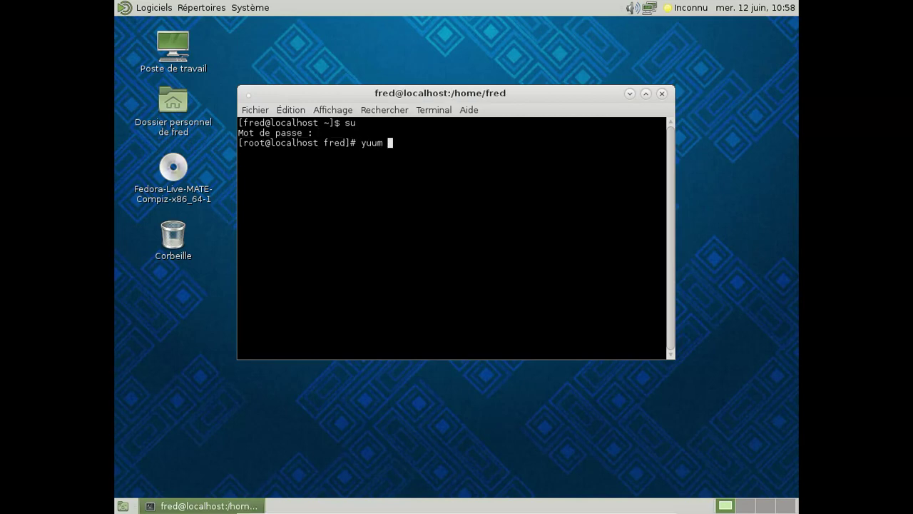
# Install the abiword, gnumeric and quodlibet packages with yum, accepting the transaction, and exit the terminal.
pyautogui.write('yum install abiwo')
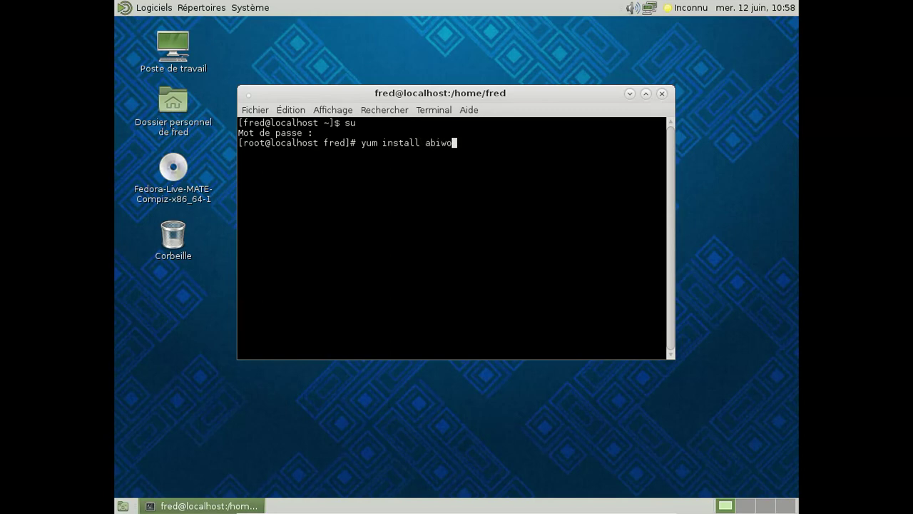
pyautogui.write('rd gnumeric quodlib')
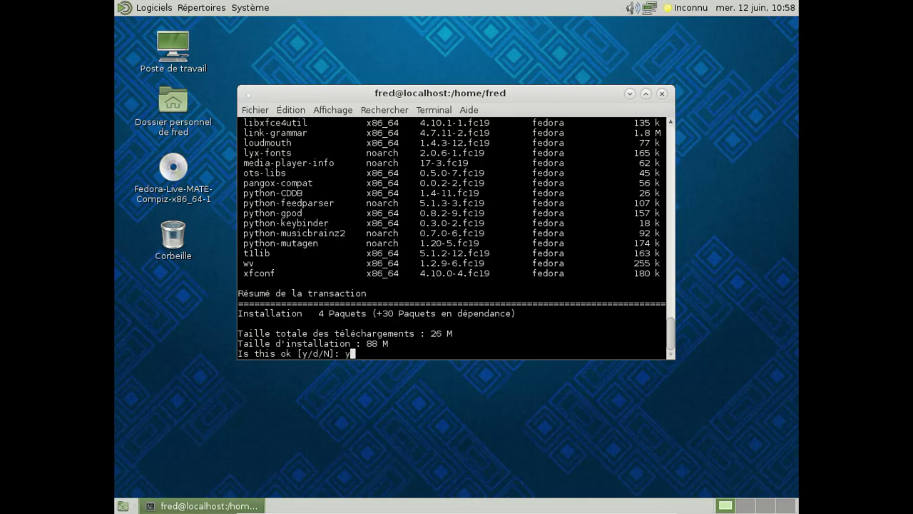
pyautogui.press('Return')
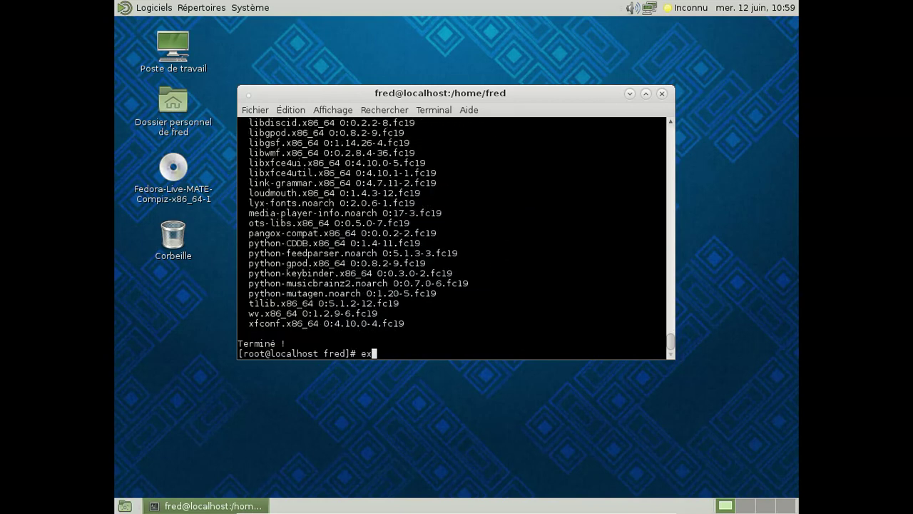
pyautogui.press('Return')
pyautogui.write('exit')
pyautogui.press('Return')
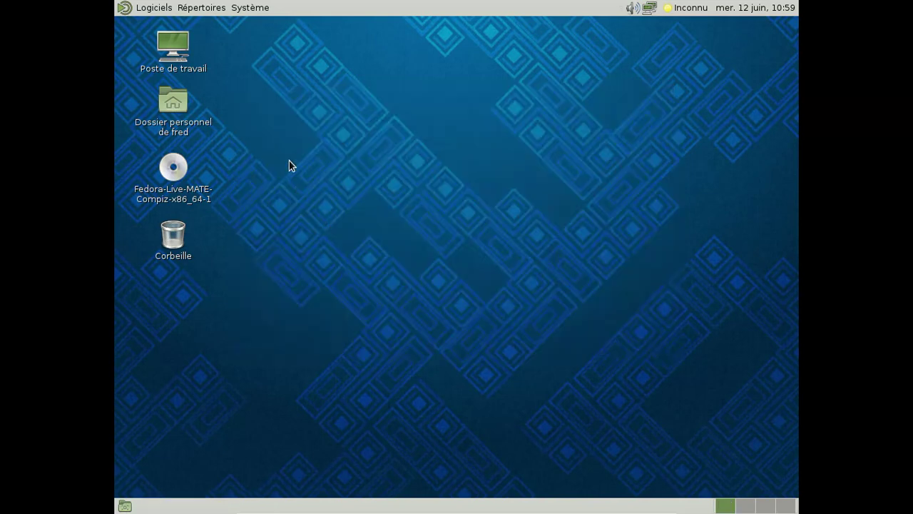
# Launch the AbiWord word processor and move its window clear of the desktop icons.
pyautogui.click(156, 10)
pyautogui.moveTo(154, 65)
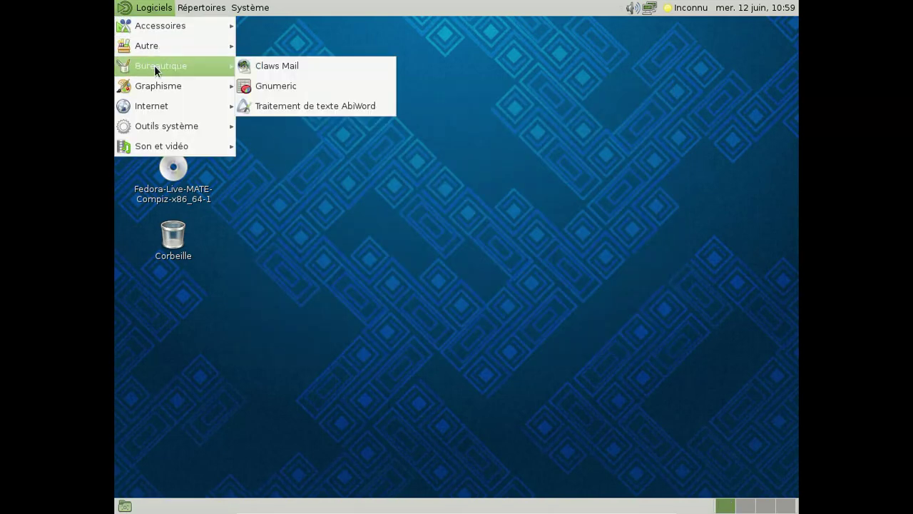
pyautogui.click(320, 105)
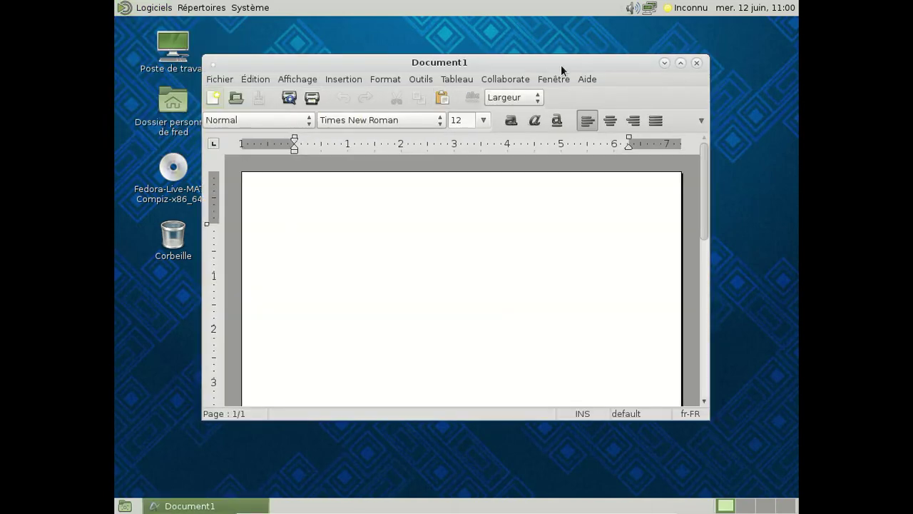
pyautogui.moveTo(551, 67); pyautogui.dragTo(588, 36)
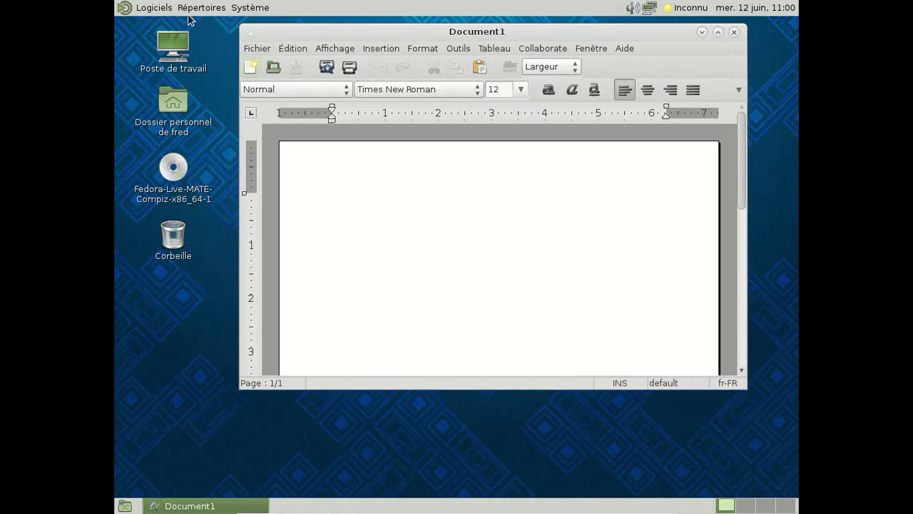
# Launch the Gnumeric spreadsheet from the office applications.
pyautogui.click(162, 10)
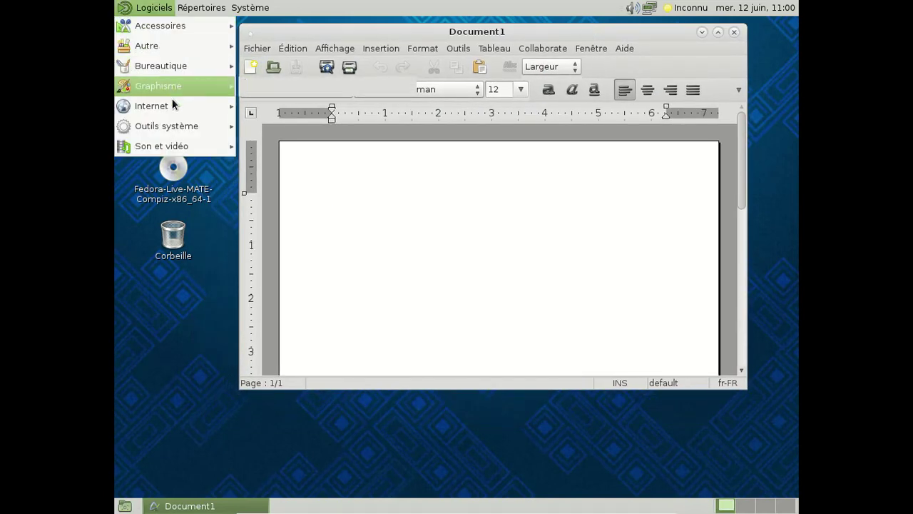
pyautogui.moveTo(172, 106)
pyautogui.moveTo(171, 26)
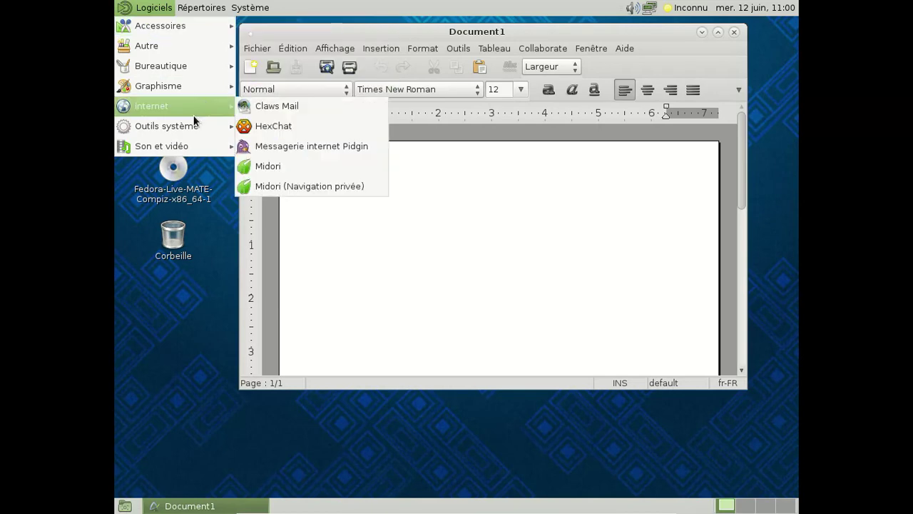
pyautogui.moveTo(188, 66)
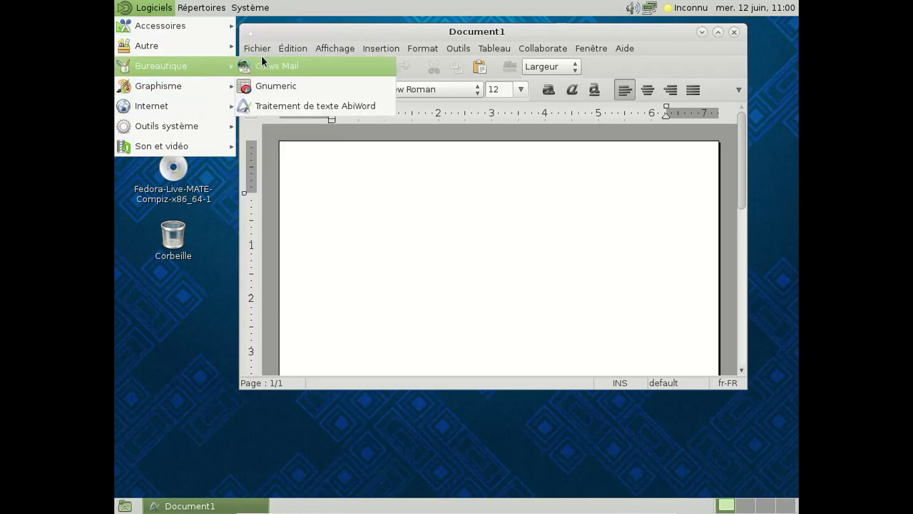
pyautogui.click(311, 87)
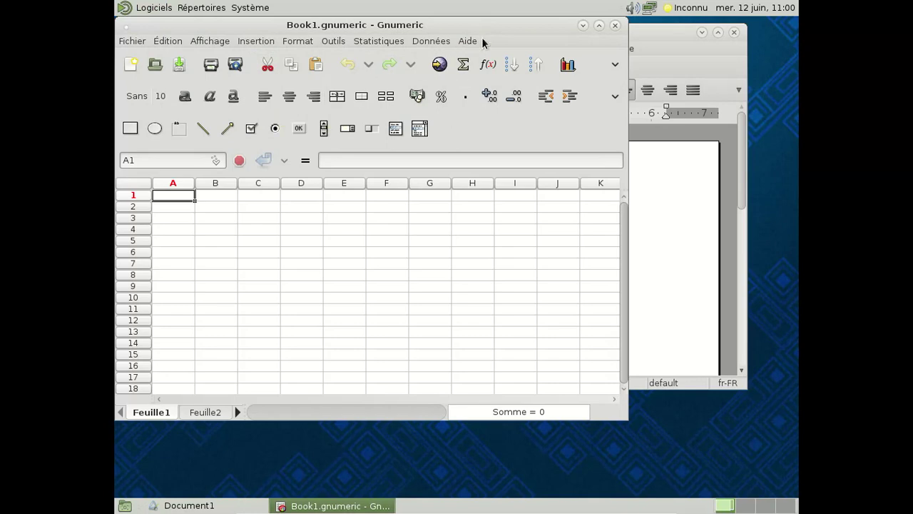
# Launch the Parole media player and the Quod Libet music player.
pyautogui.click(148, 10)
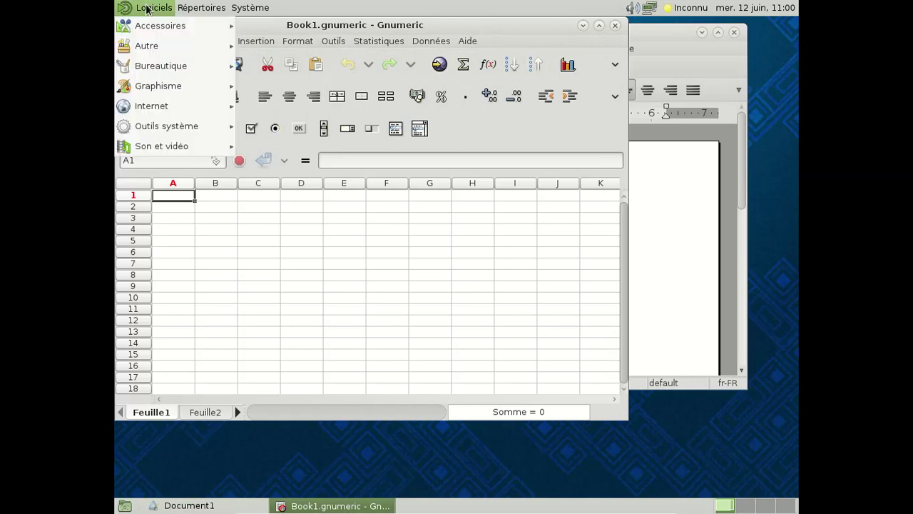
pyautogui.moveTo(190, 152)
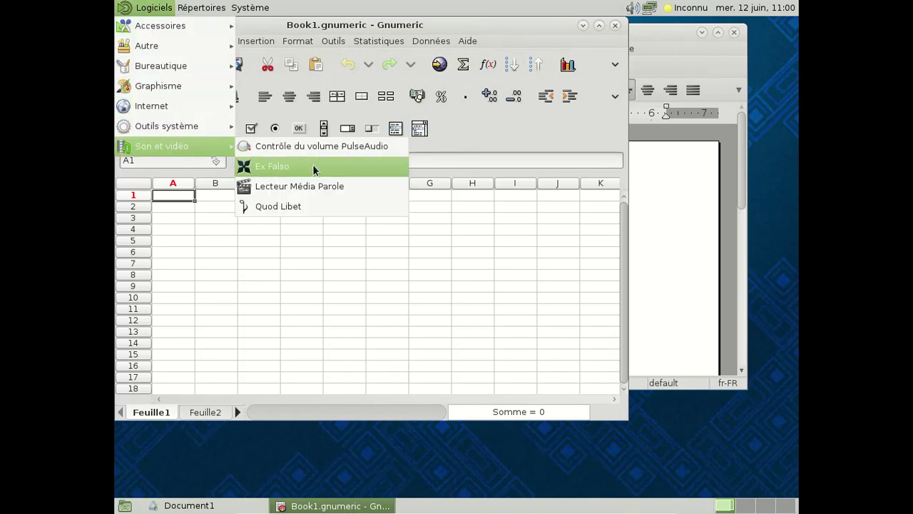
pyautogui.click(318, 190)
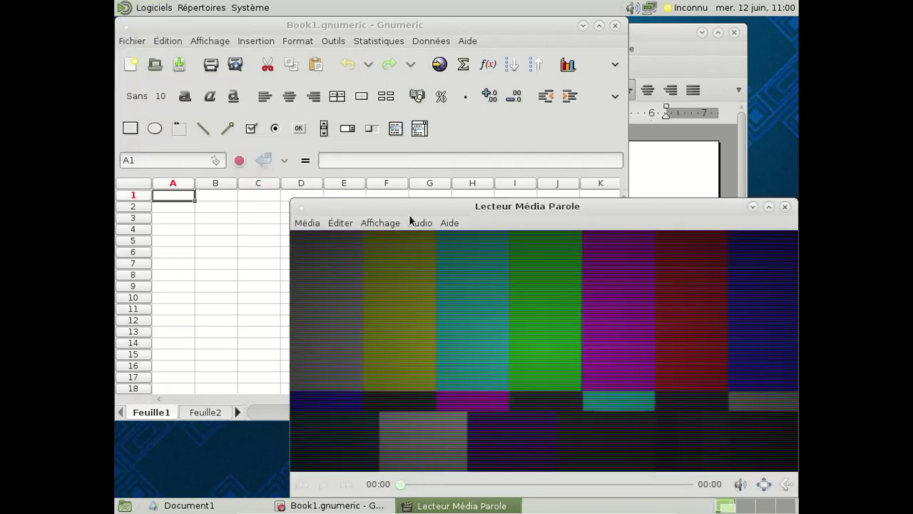
pyautogui.click(156, 9)
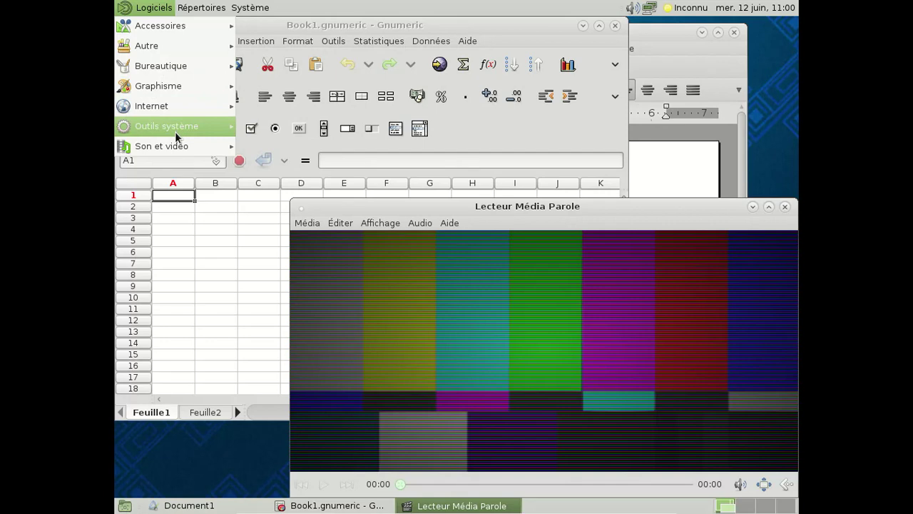
pyautogui.moveTo(179, 150)
pyautogui.click(286, 199)
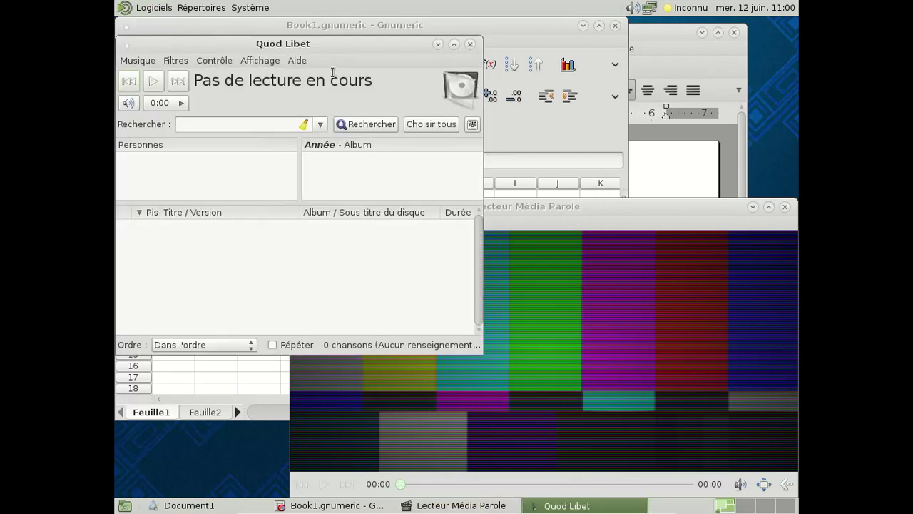
# Check the version information of Quod Libet and close the player.
pyautogui.click(296, 61)
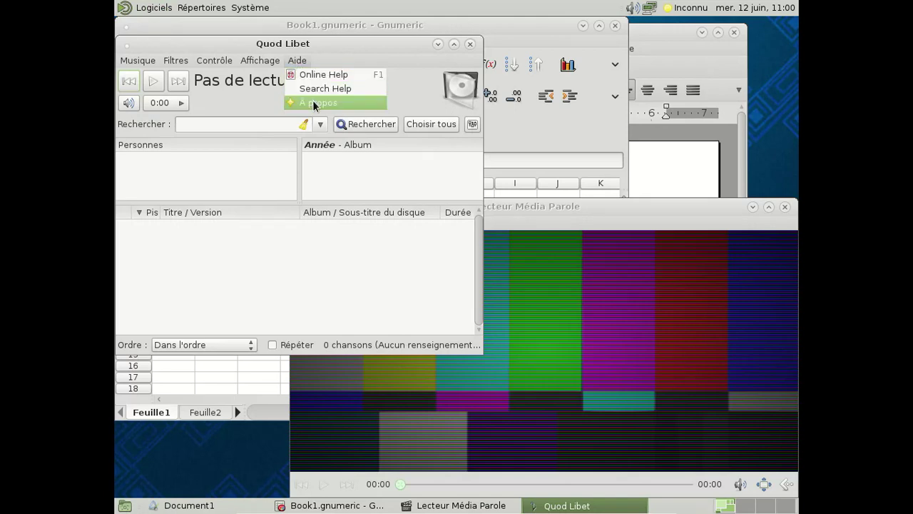
pyautogui.click(314, 102)
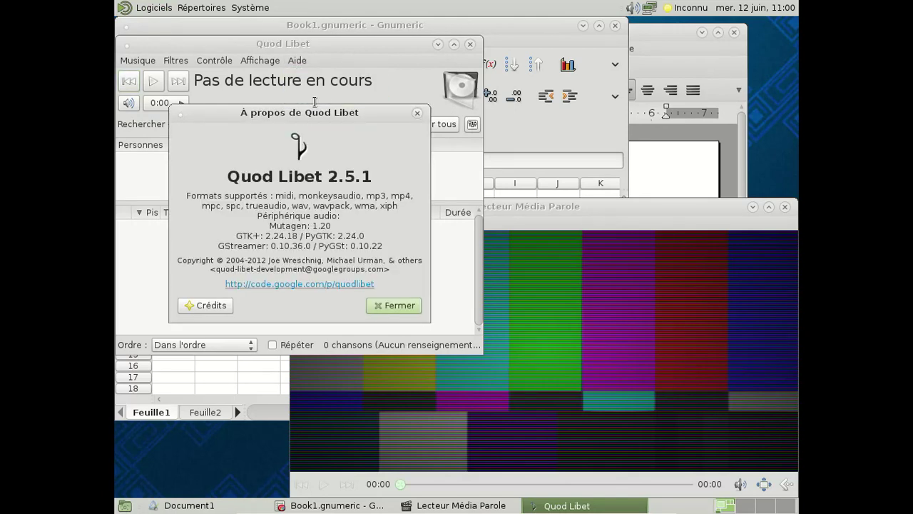
pyautogui.click(392, 305)
pyautogui.click(470, 44)
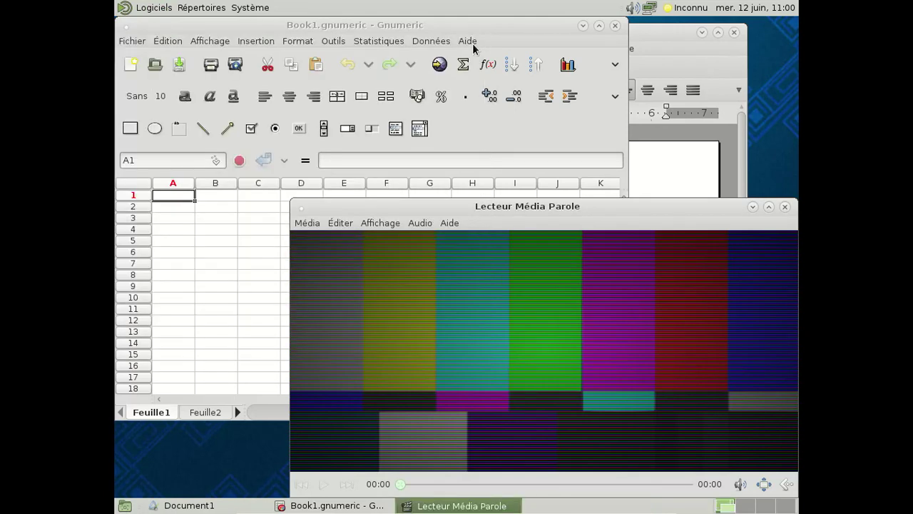
# Check the version information of the Parole media player and close it.
pyautogui.click(449, 222)
pyautogui.click(451, 237)
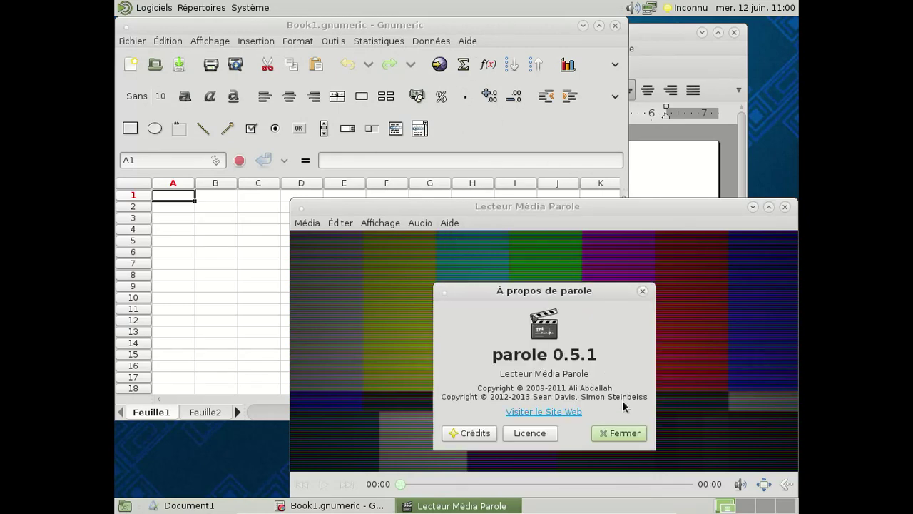
pyautogui.click(621, 433)
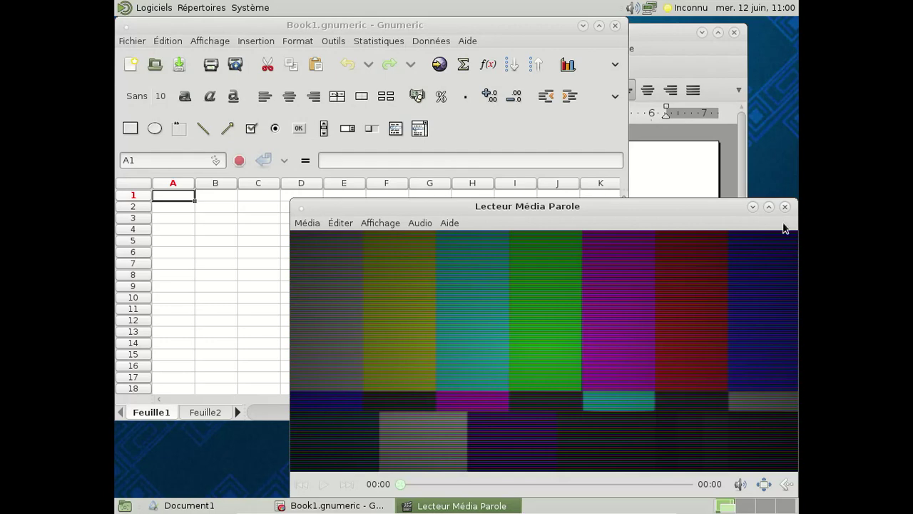
pyautogui.click(784, 206)
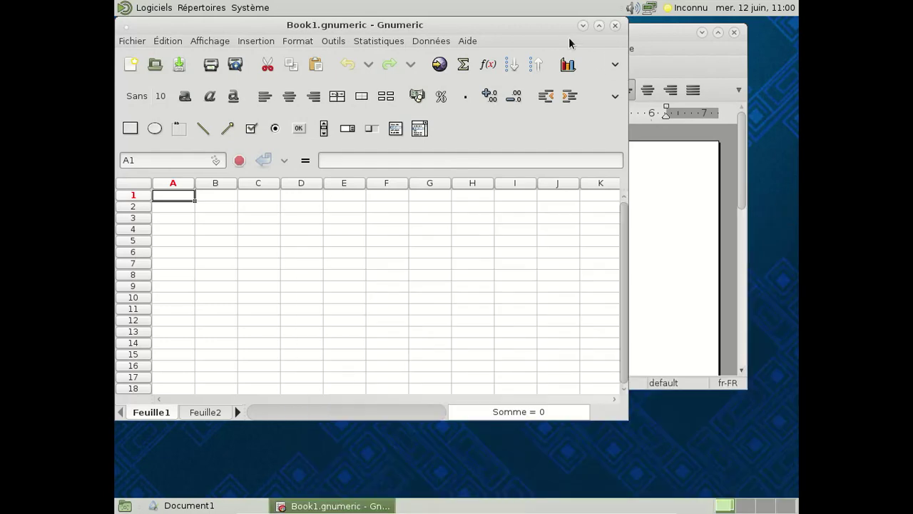
# Check the version information of Gnumeric and close the spreadsheet.
pyautogui.click(467, 41)
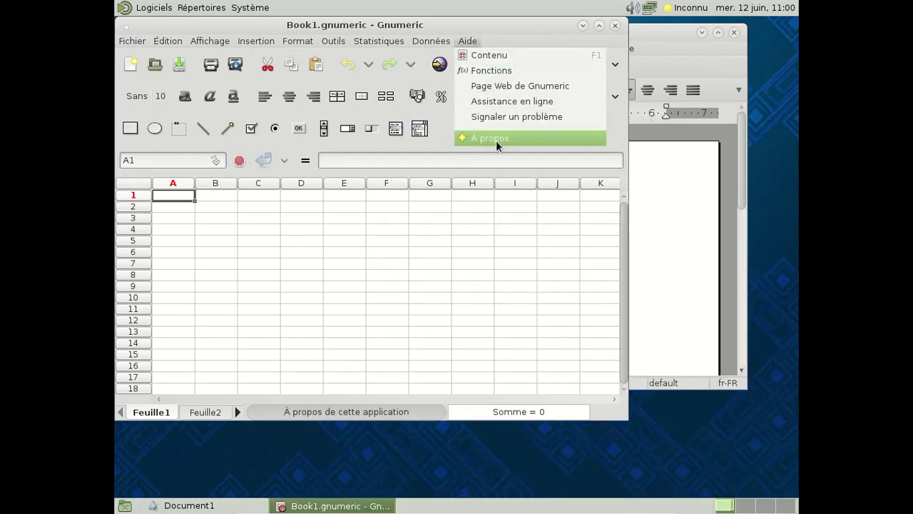
pyautogui.click(494, 139)
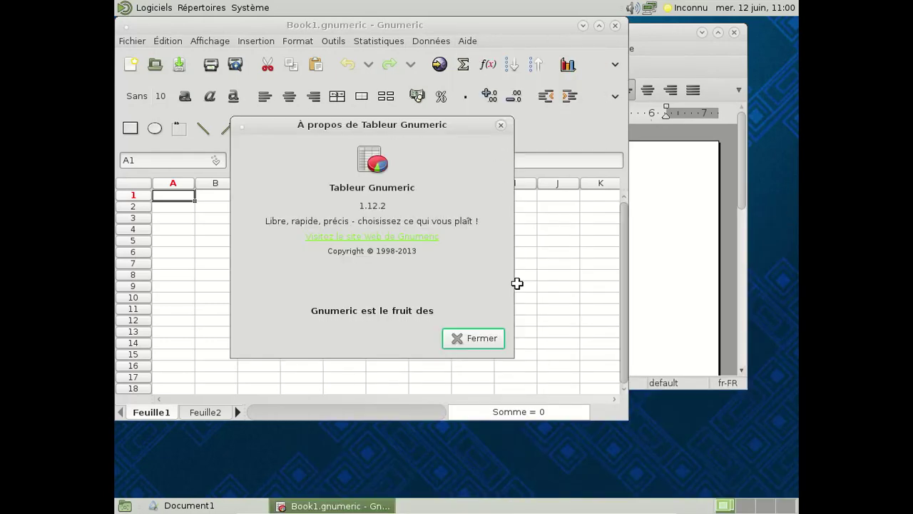
pyautogui.click(497, 340)
pyautogui.click(613, 26)
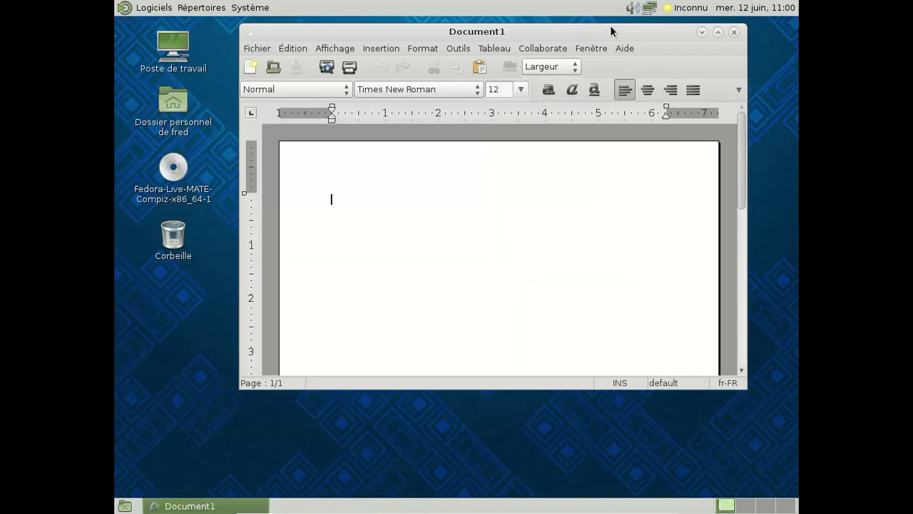
# Write "Je sais, c'est pas bien d'être passé par la ligne de commande, mais Yumex ne répondait pas :(" in the blank document.
pyautogui.write('Je s')
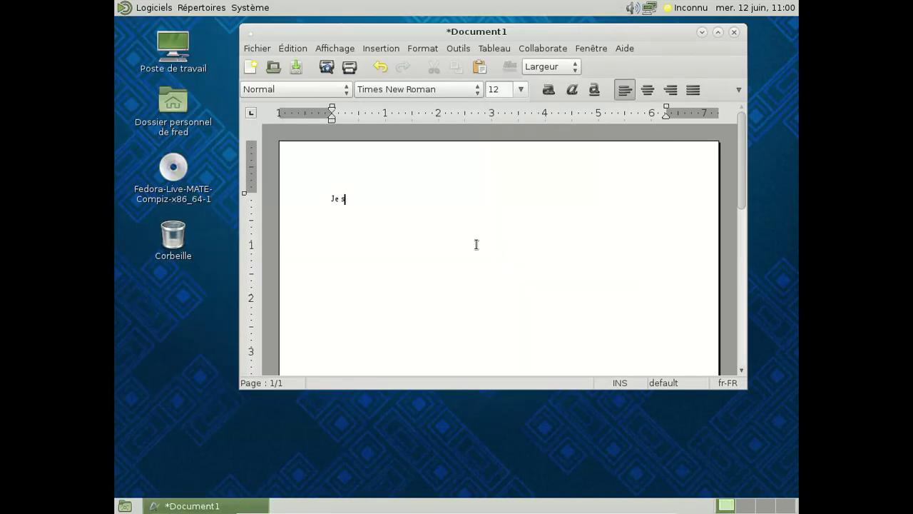
pyautogui.write("ais, c'est pas bien d’être passé par la lig")
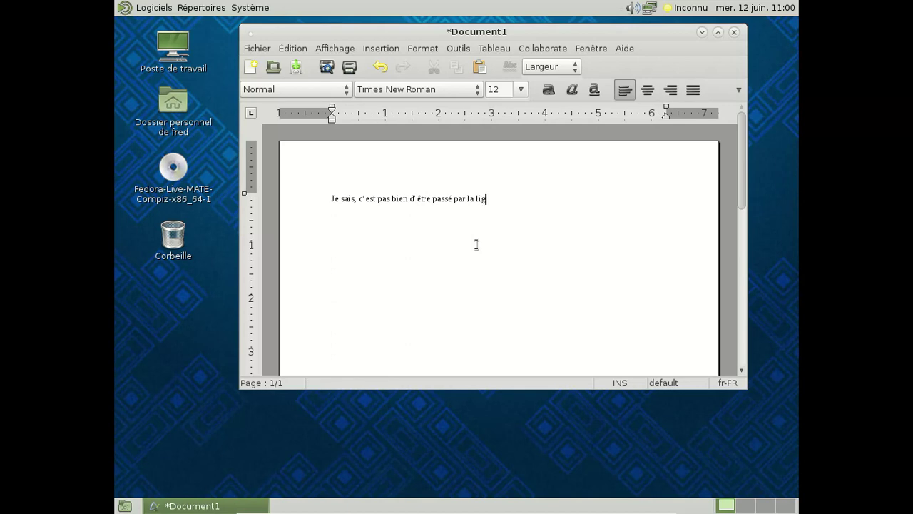
pyautogui.write('ne de commande, mais Yumex ne rép')
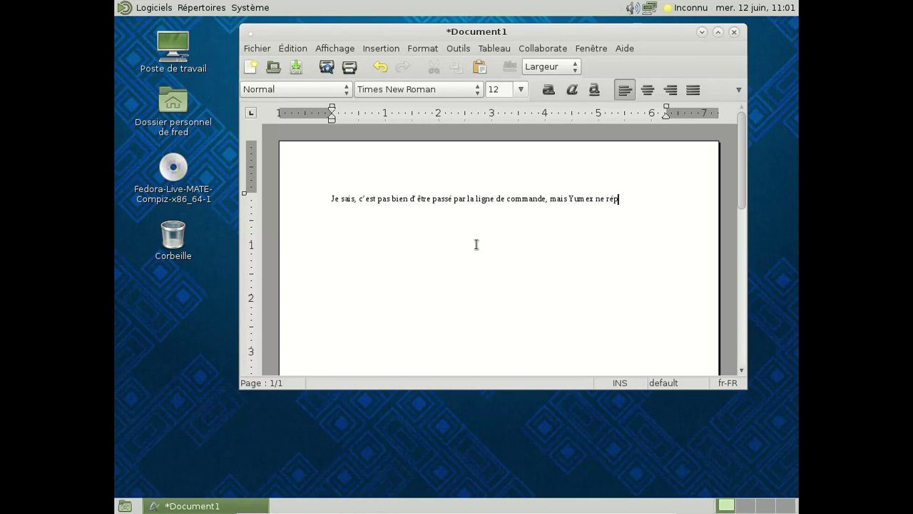
pyautogui.write('ondait pas :(')
# Enlarge the whole sentence, trying font size 72 and settling on size 28.
pyautogui.hotkey('shift', 'Home')
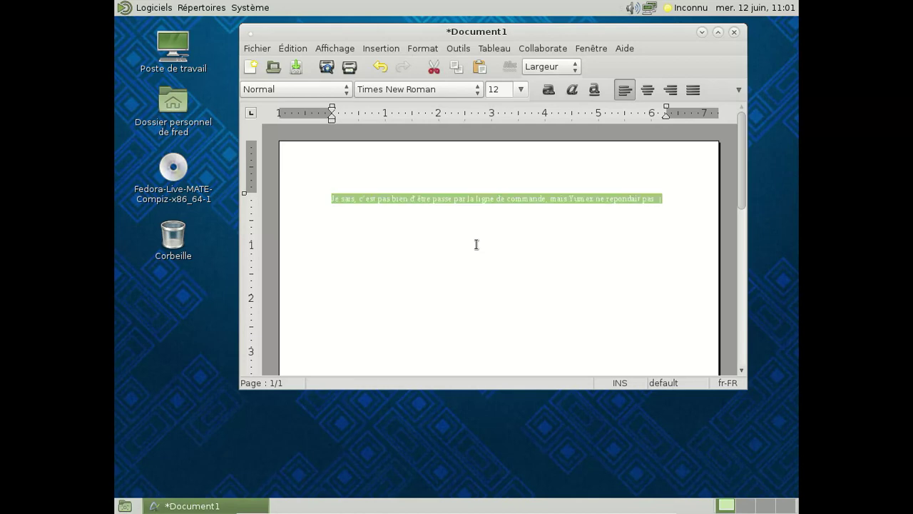
pyautogui.click(522, 89)
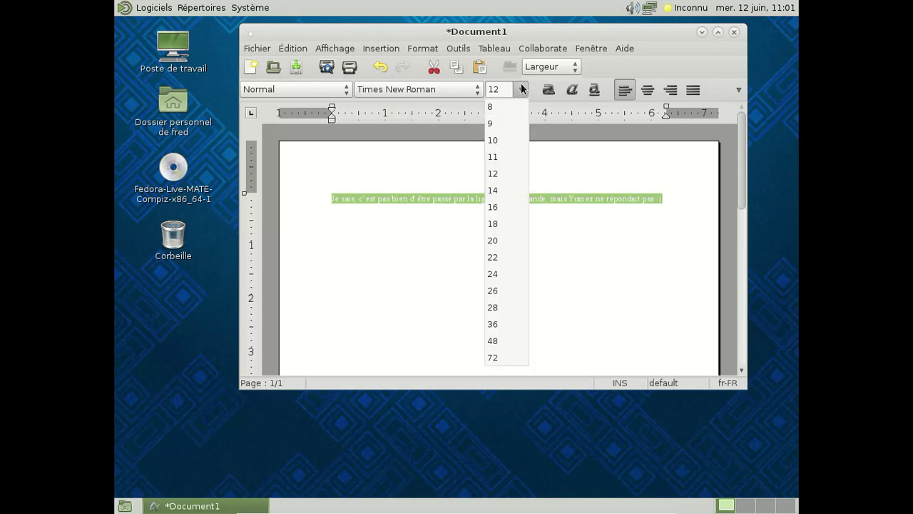
pyautogui.click(495, 356)
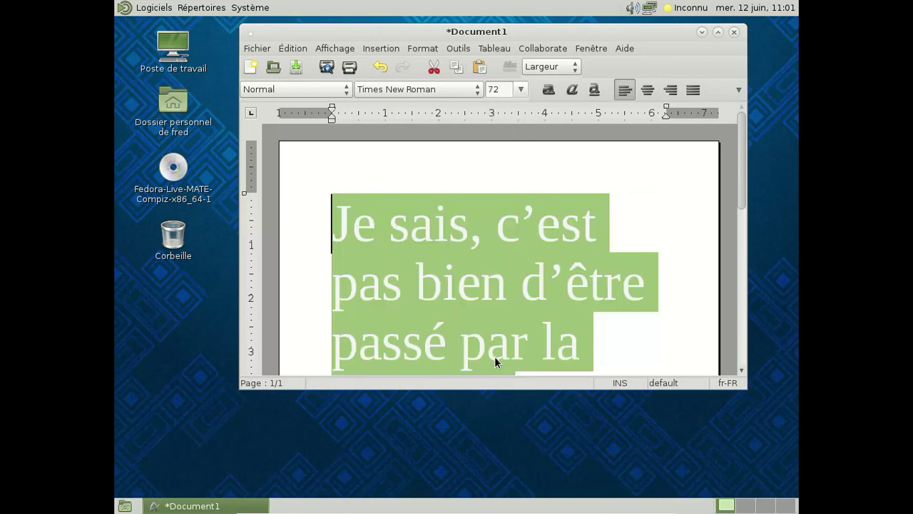
pyautogui.click(526, 90)
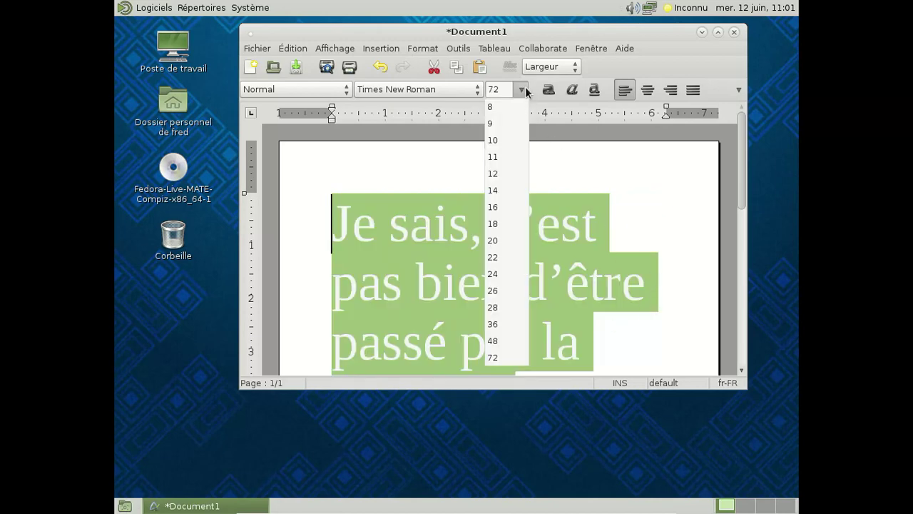
pyautogui.click(503, 306)
pyautogui.click(561, 271)
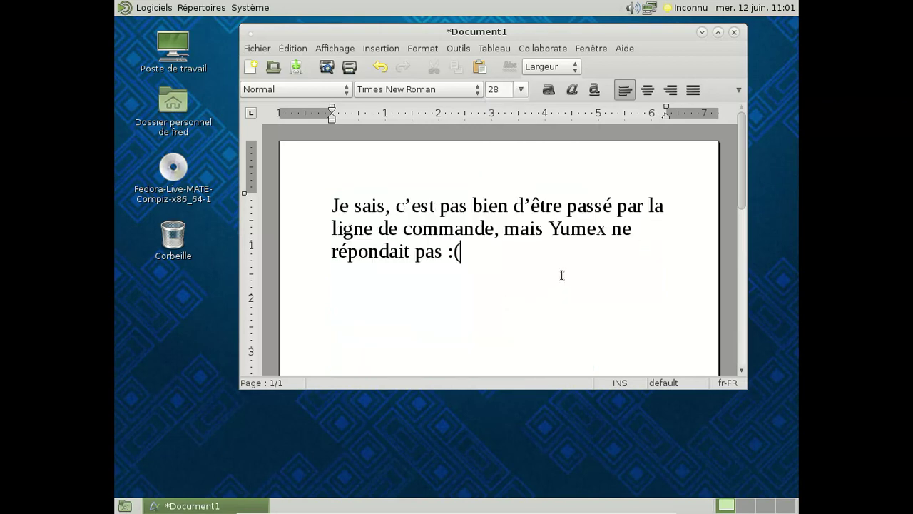
# Make the entire sentence italic and deselect it.
pyautogui.moveTo(549, 268); pyautogui.dragTo(289, 209)
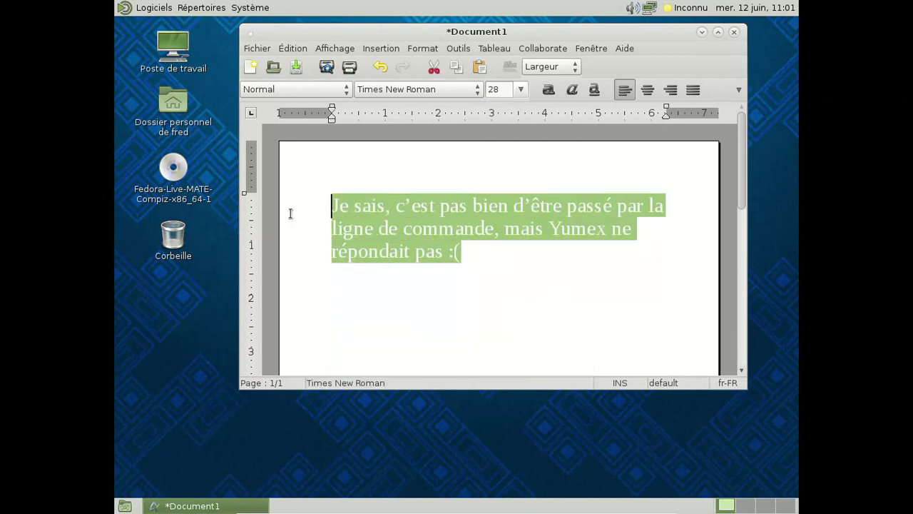
pyautogui.click(571, 89)
pyautogui.click(606, 277)
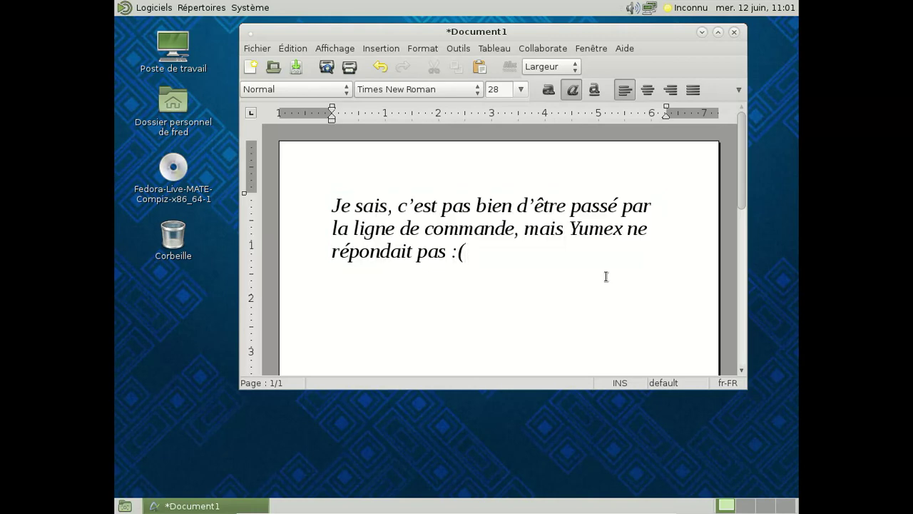
# Check the version information of AbiWord and close the document without saving the changes.
pyautogui.click(620, 48)
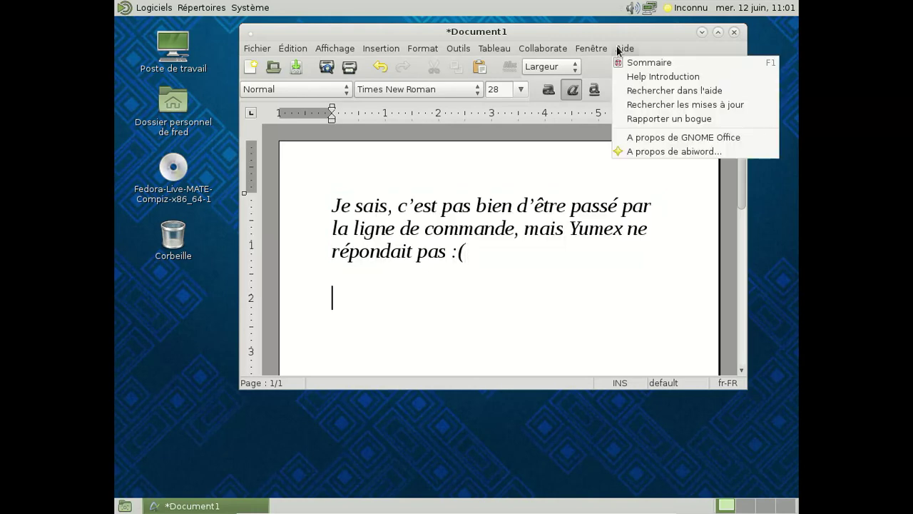
pyautogui.click(656, 149)
pyautogui.click(572, 300)
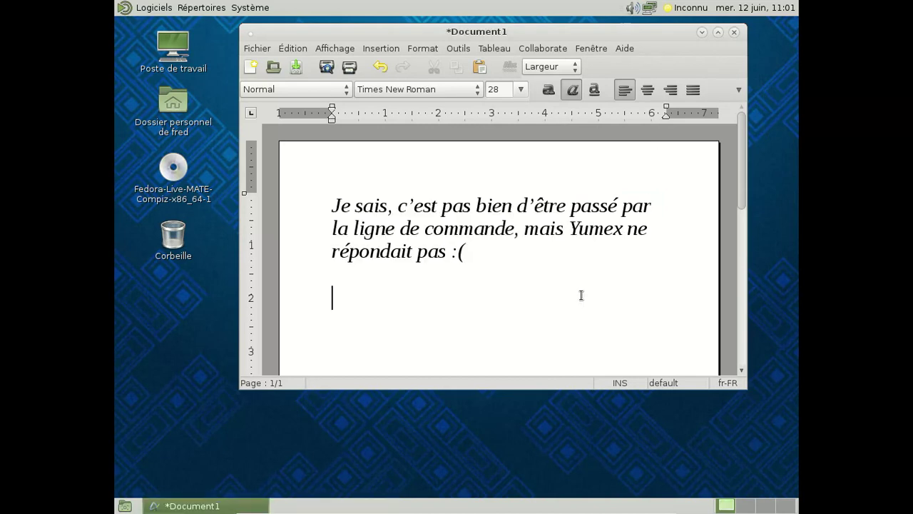
pyautogui.click(734, 32)
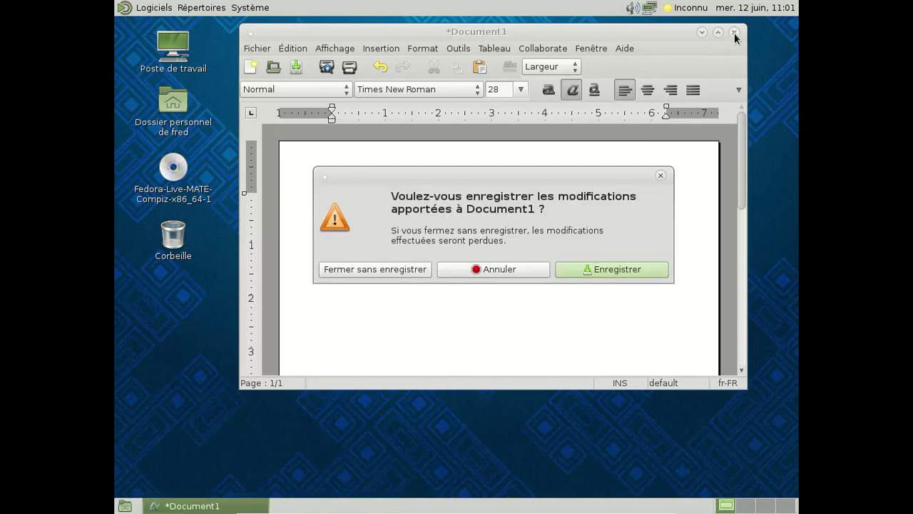
pyautogui.click(408, 274)
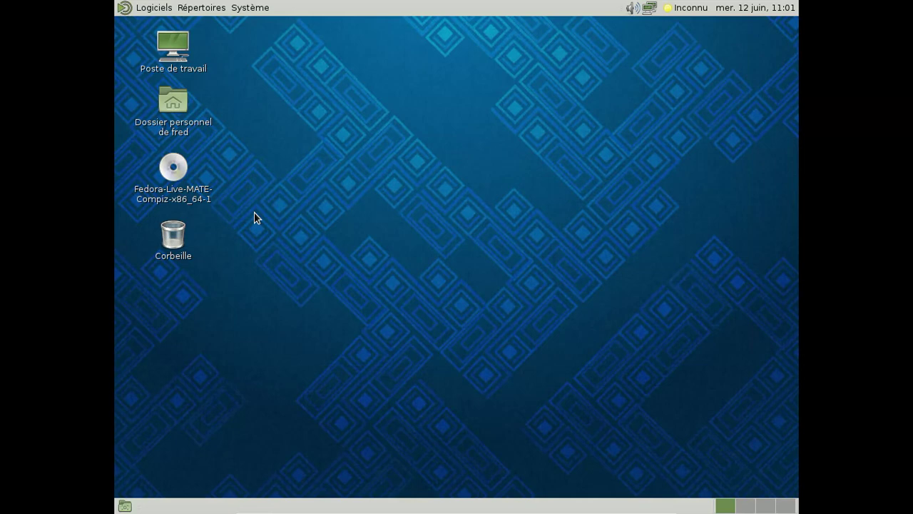
# Launch Compiz Fusion Icon from the system tools applications.
pyautogui.click(152, 8)
pyautogui.moveTo(151, 26)
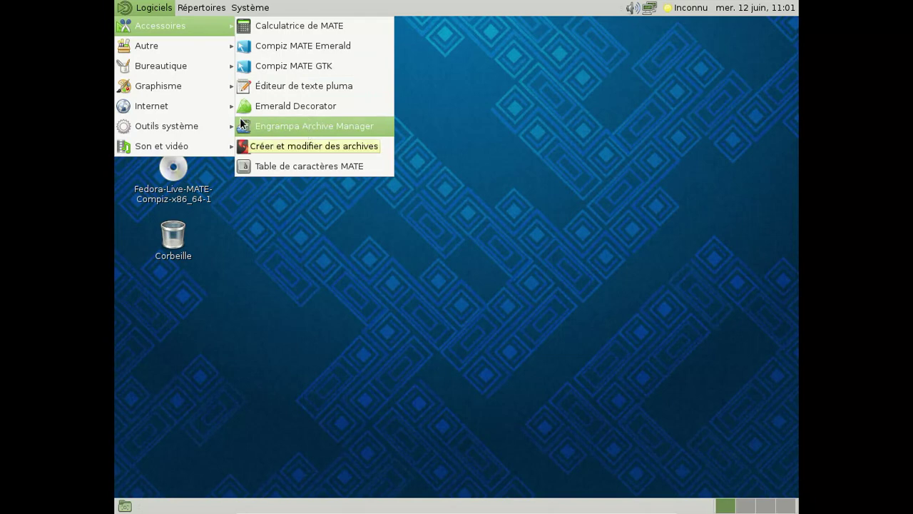
pyautogui.moveTo(200, 73)
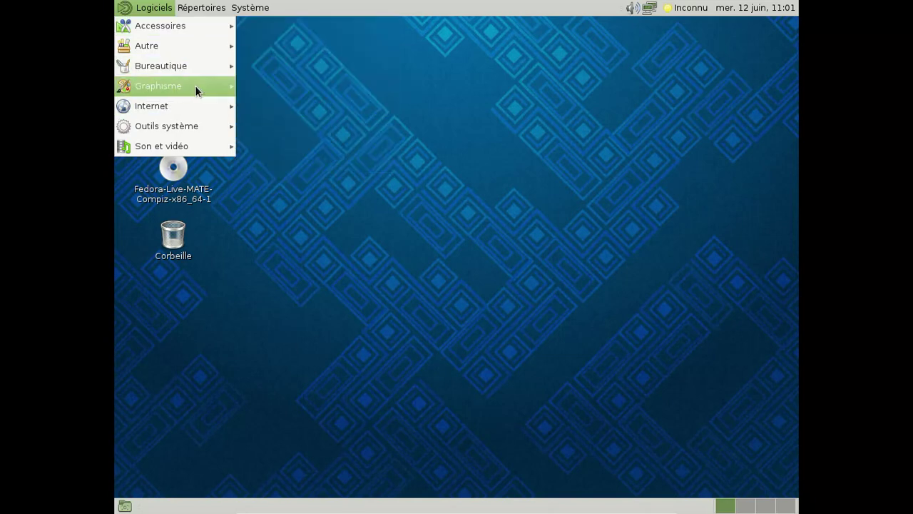
pyautogui.moveTo(196, 127)
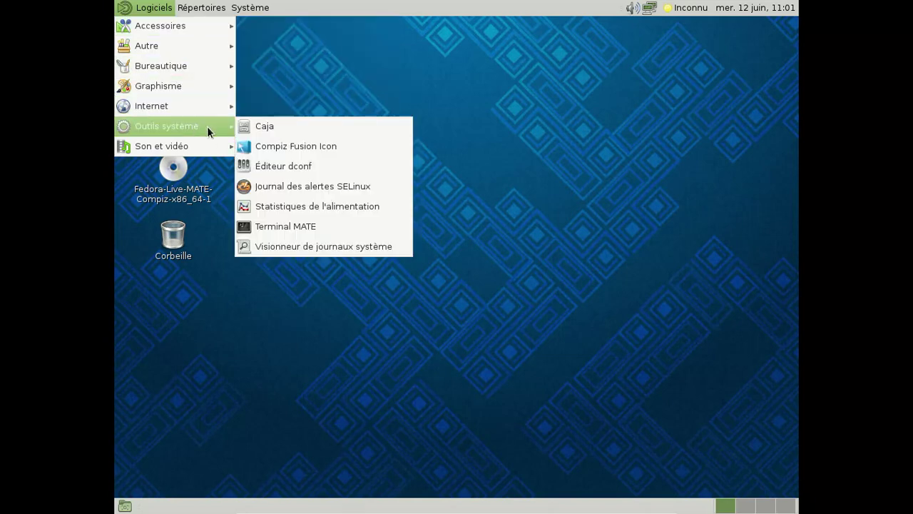
pyautogui.click(276, 146)
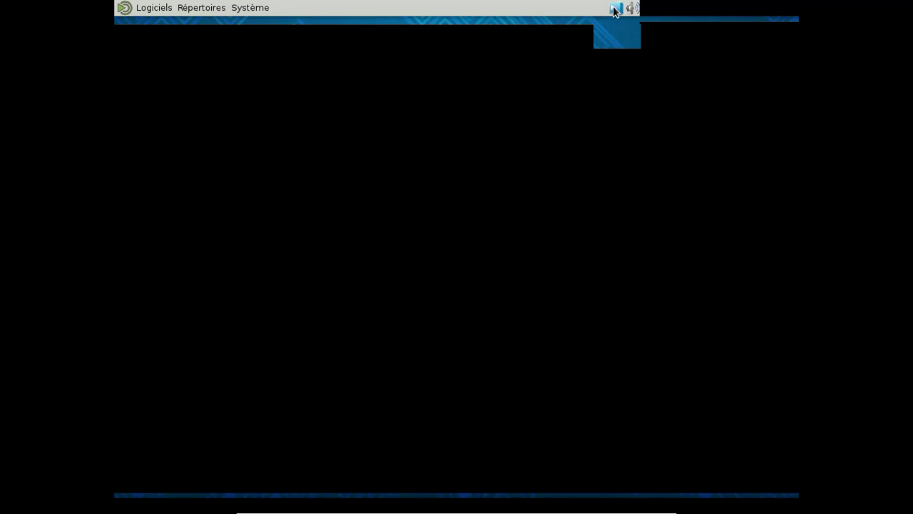
# Redraw the blacked-out desktop by briefly opening the applications list and sweeping selection rectangles over the unpainted areas.
pyautogui.click(170, 9)
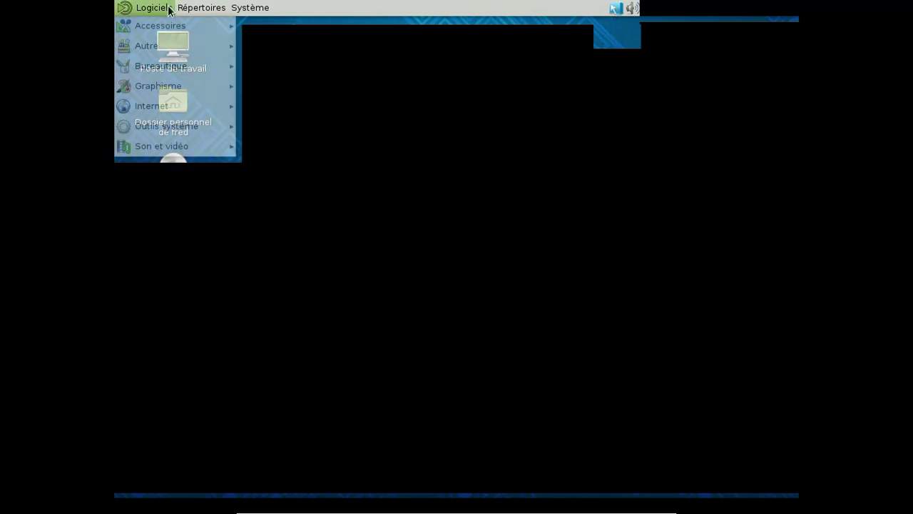
pyautogui.click(170, 9)
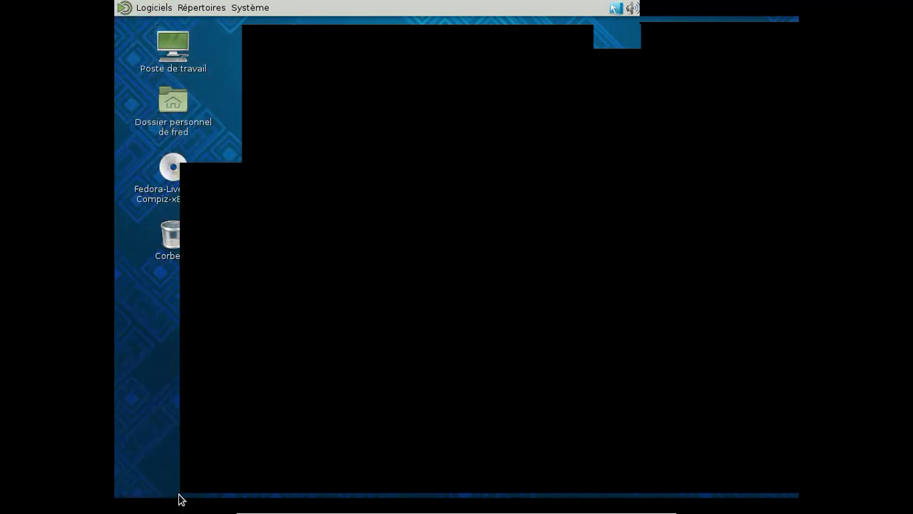
pyautogui.moveTo(235, 498); pyautogui.dragTo(784, 48)
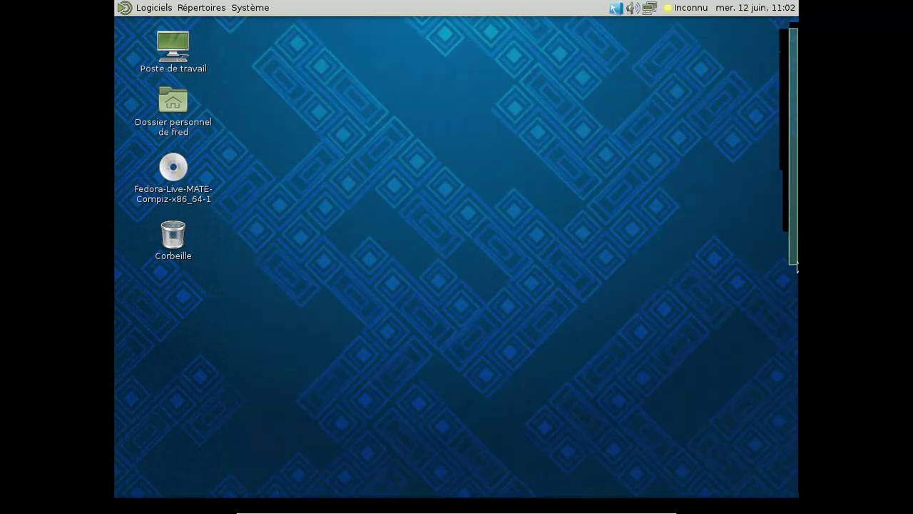
pyautogui.moveTo(776, 40); pyautogui.dragTo(792, 501)
pyautogui.moveTo(792, 507)
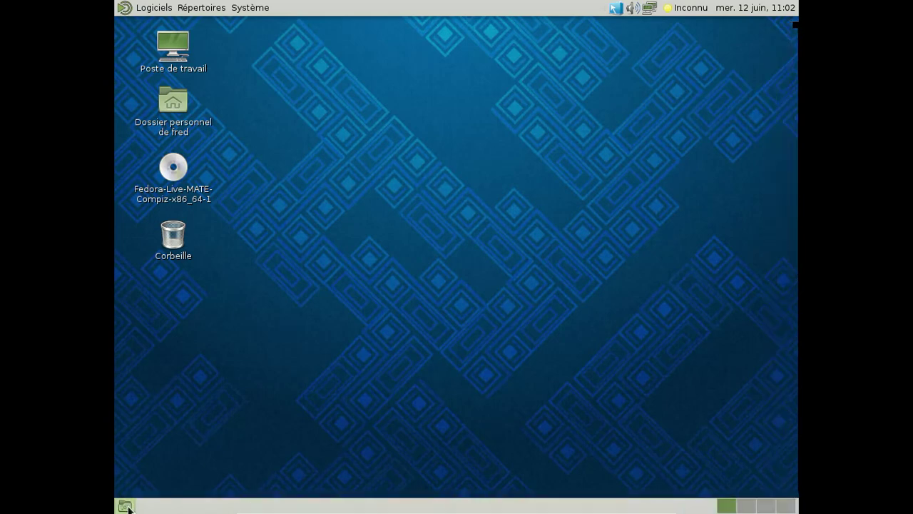
pyautogui.click(125, 7)
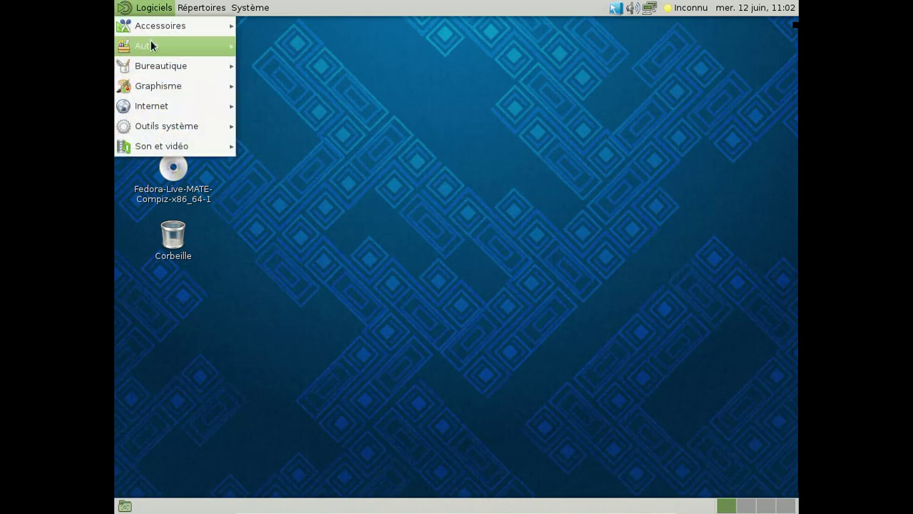
pyautogui.moveTo(169, 64)
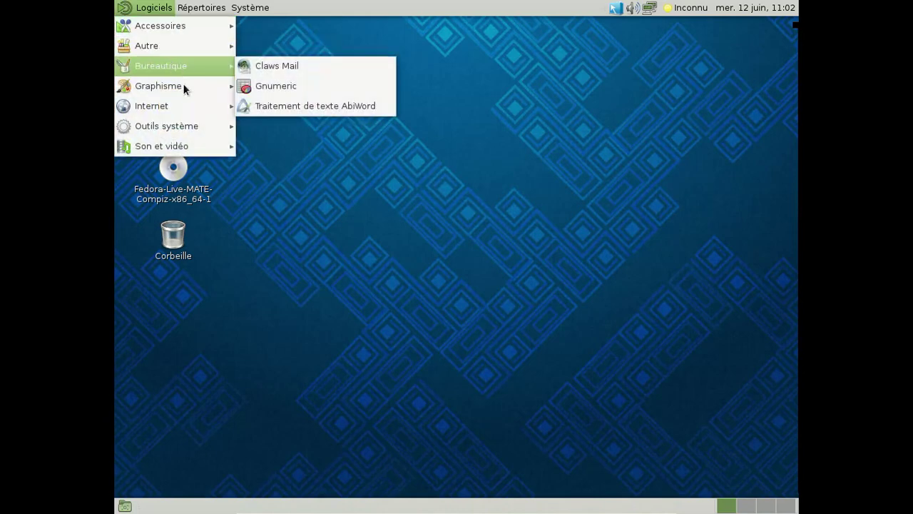
pyautogui.moveTo(187, 107)
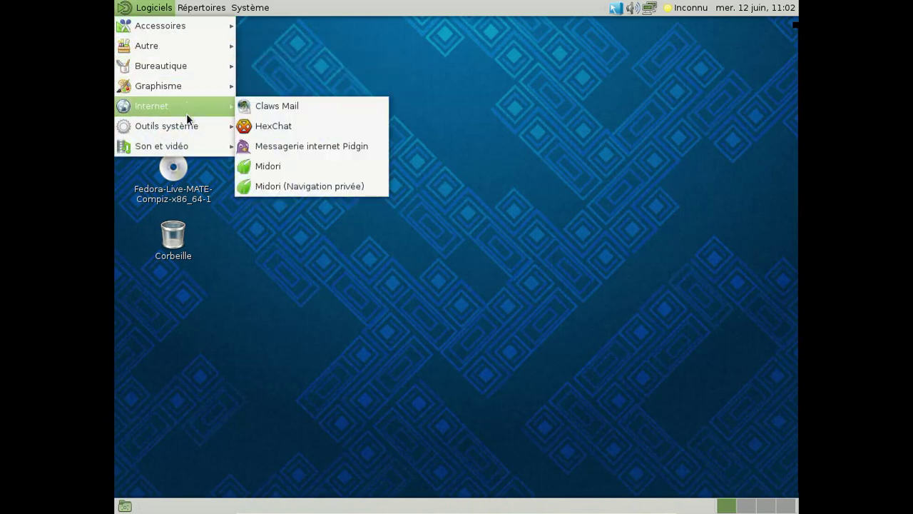
pyautogui.moveTo(186, 125)
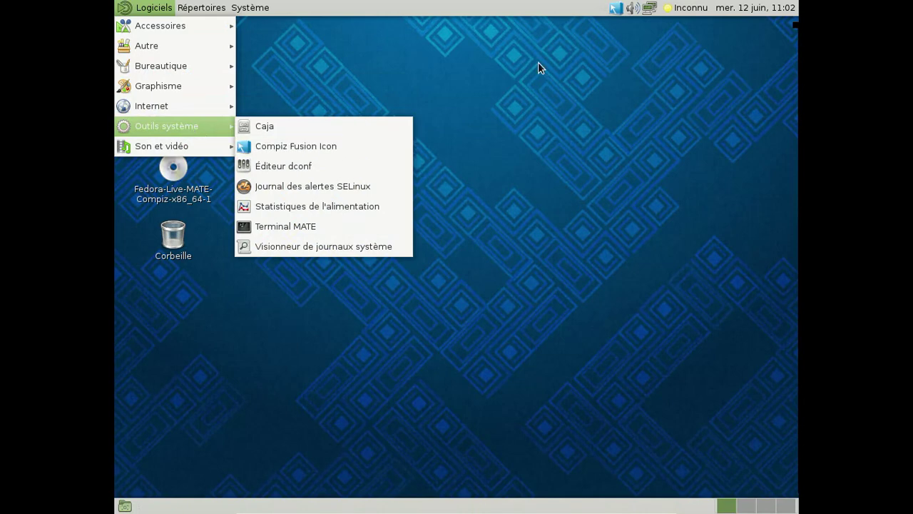
pyautogui.click(615, 8)
# Set GTK Window Decorator as the window decorator in Compiz Fusion Icon.
pyautogui.click(615, 8)
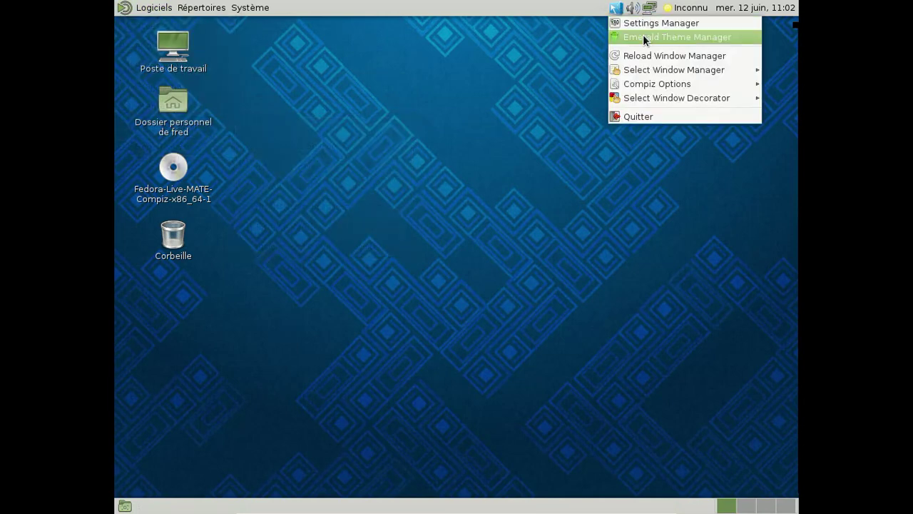
pyautogui.moveTo(656, 72)
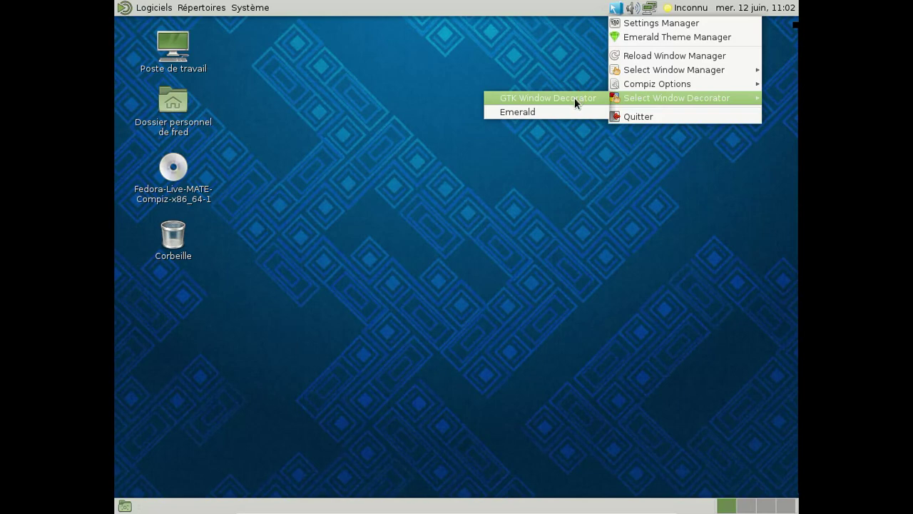
pyautogui.click(575, 104)
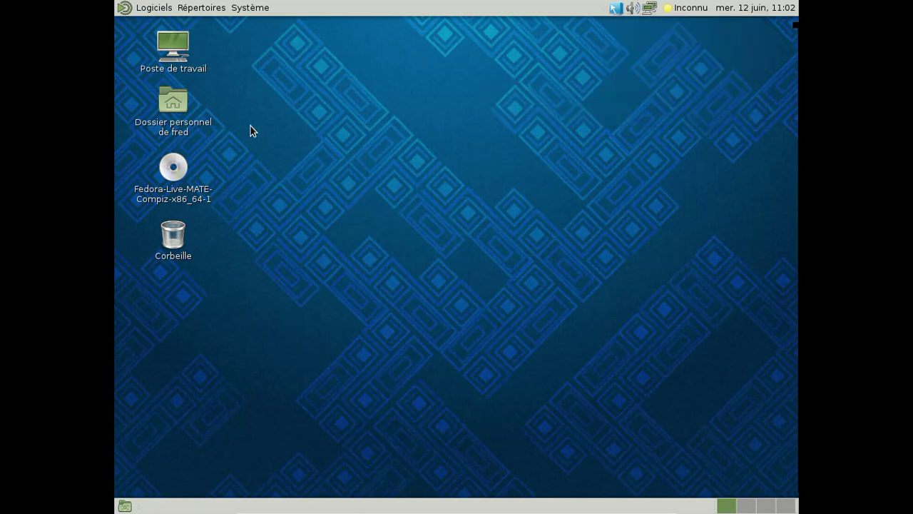
# Test moving the home folder's window around the desktop and onto the second workspace, and close the folder.
pyautogui.doubleClick(182, 123)
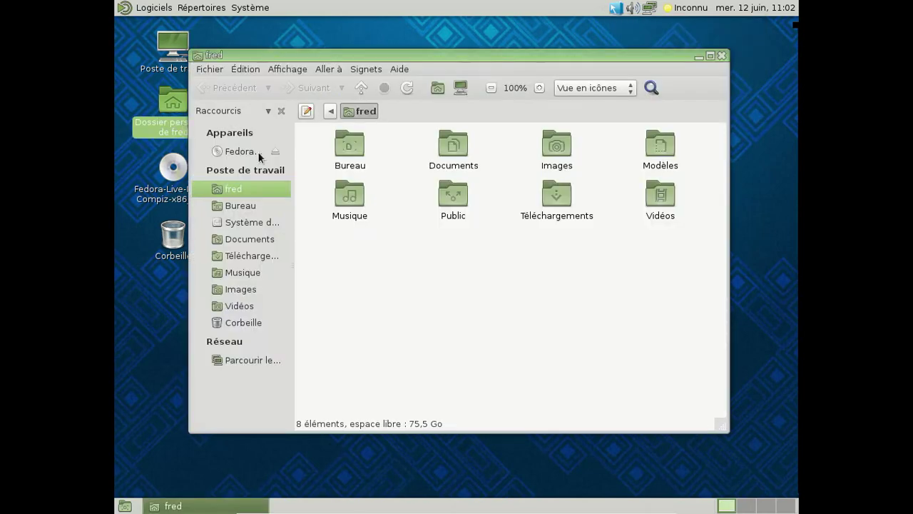
pyautogui.moveTo(579, 58); pyautogui.dragTo(610, 64)
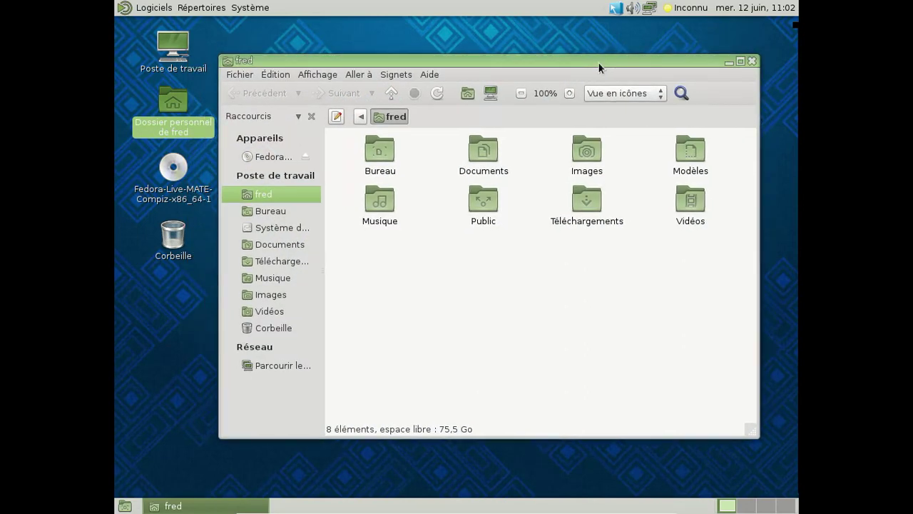
pyautogui.click(563, 45)
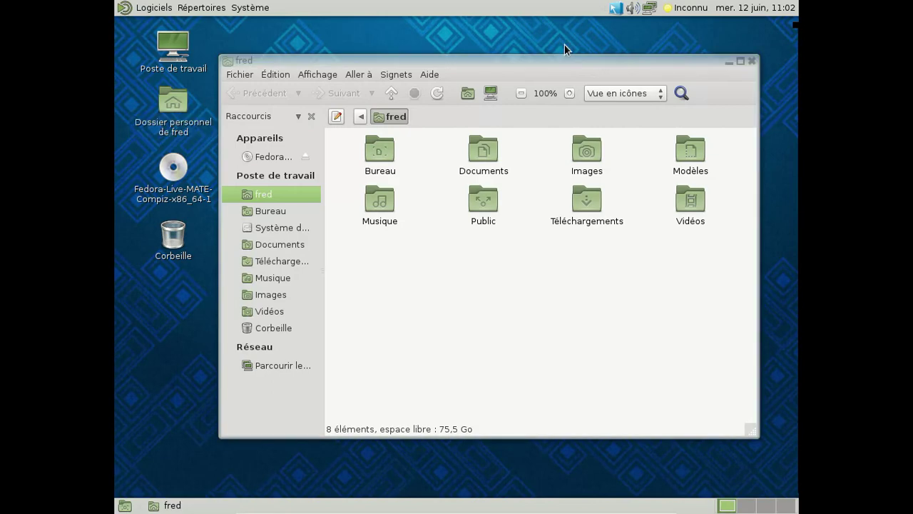
pyautogui.moveTo(607, 64); pyautogui.dragTo(561, 52)
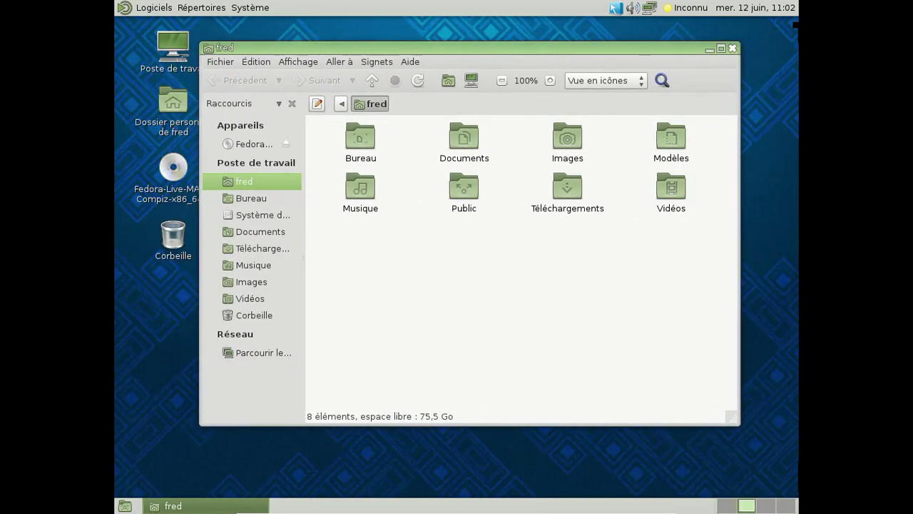
pyautogui.click(733, 48)
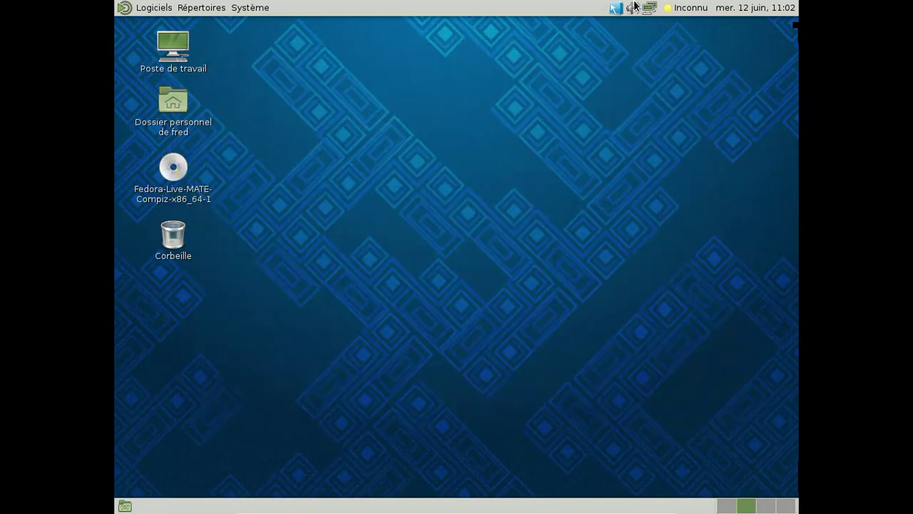
# Enable Cube du Bureau in the CompizConfig settings manager and disable the conflicting Desktop Wall extension.
pyautogui.click(612, 9)
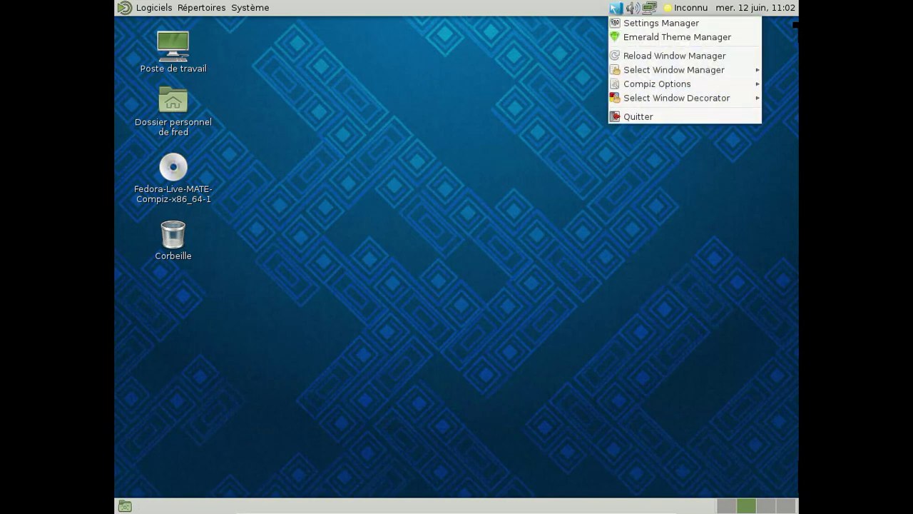
pyautogui.click(649, 23)
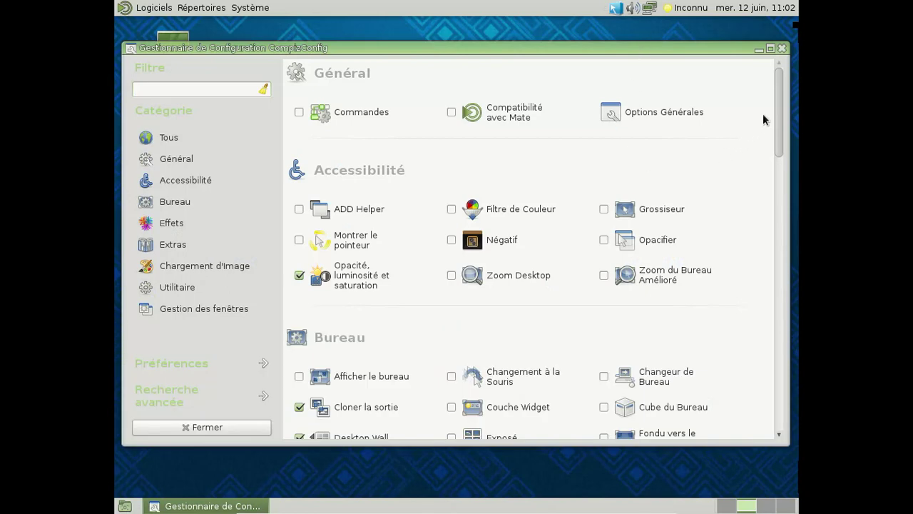
pyautogui.scroll(-4, 778, 114)
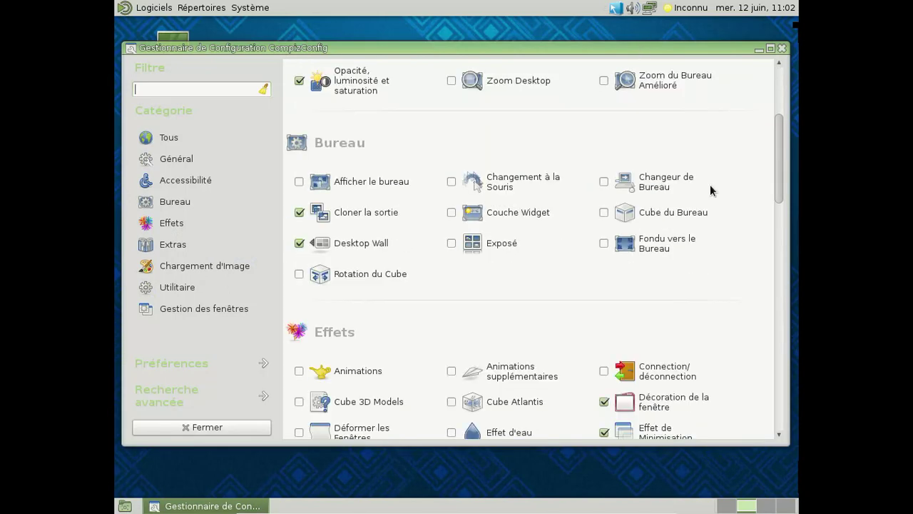
pyautogui.click(609, 213)
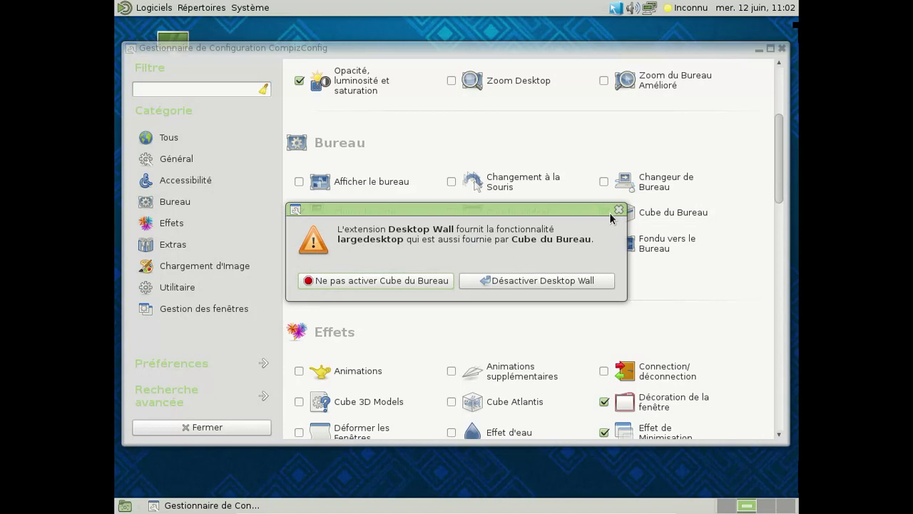
pyautogui.click(476, 281)
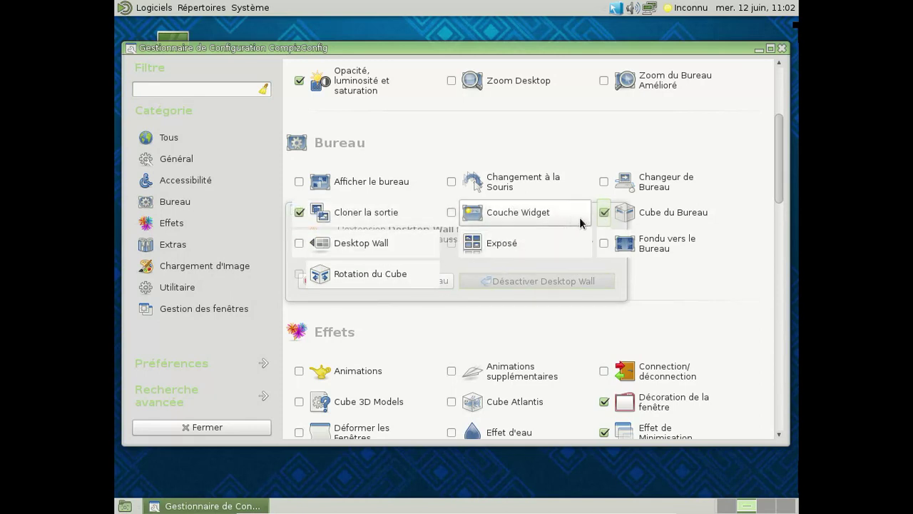
# Enable the Déformer les Fenêtres effect, test it by moving the settings window, and close the settings manager.
pyautogui.moveTo(781, 190); pyautogui.dragTo(772, 281)
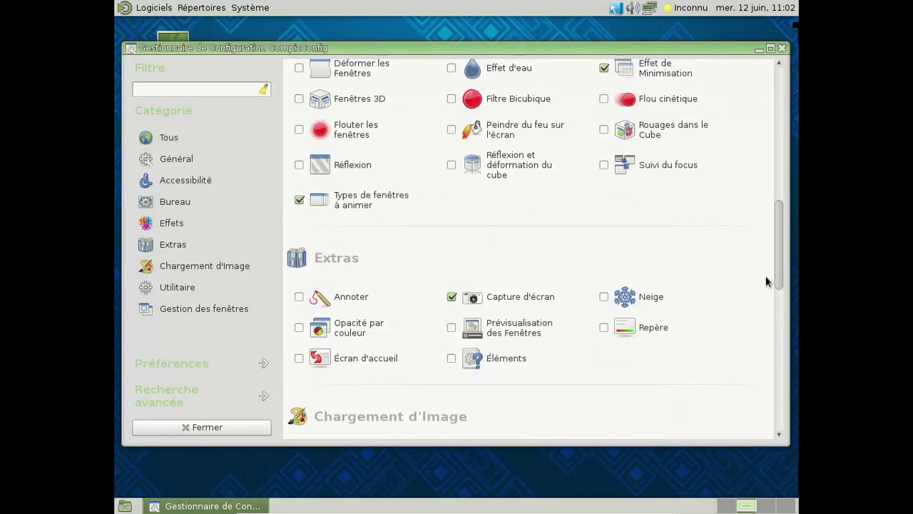
pyautogui.click(299, 69)
pyautogui.moveTo(364, 59); pyautogui.dragTo(391, 67)
pyautogui.click(285, 434)
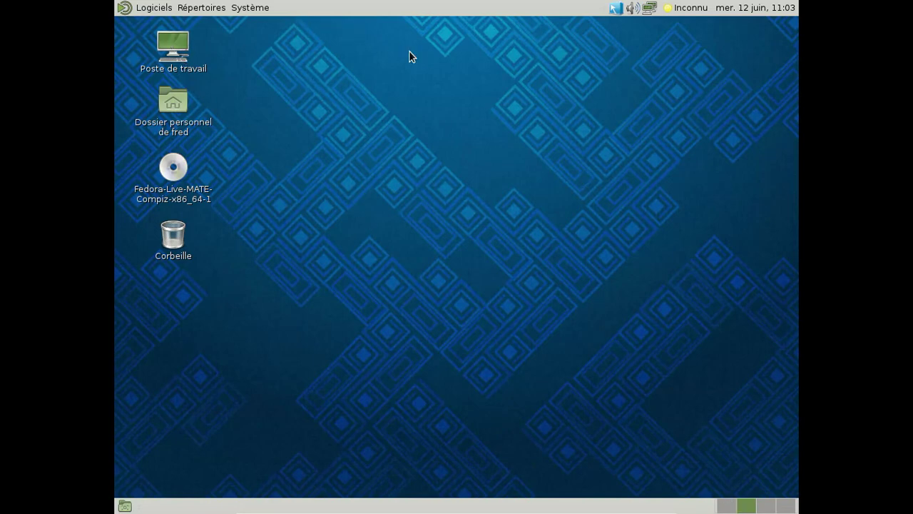
# Set Emerald as the window decorator in Compiz Fusion Icon and open the home folder to test it.
pyautogui.click(615, 9)
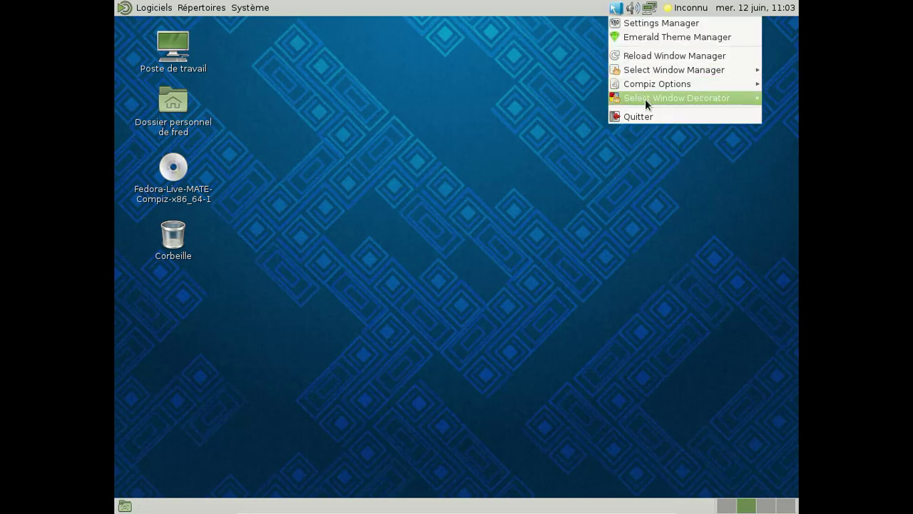
pyautogui.moveTo(647, 95)
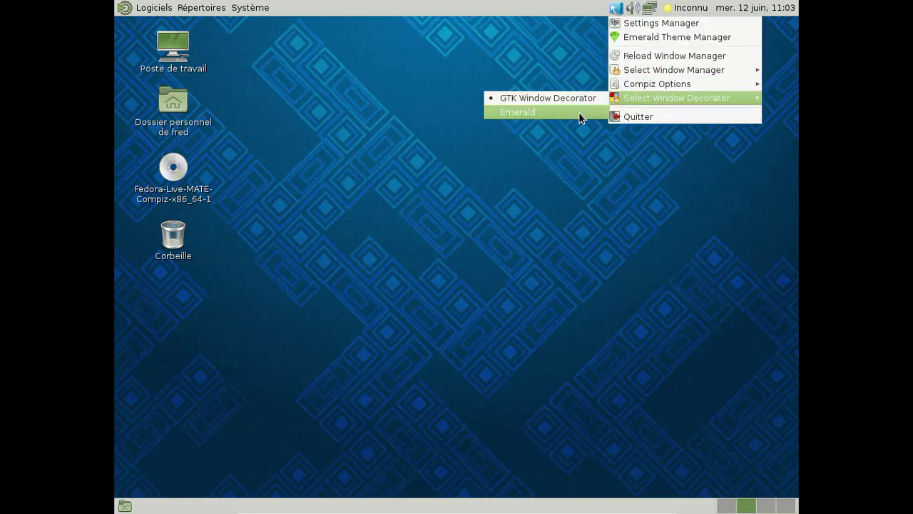
pyautogui.click(578, 112)
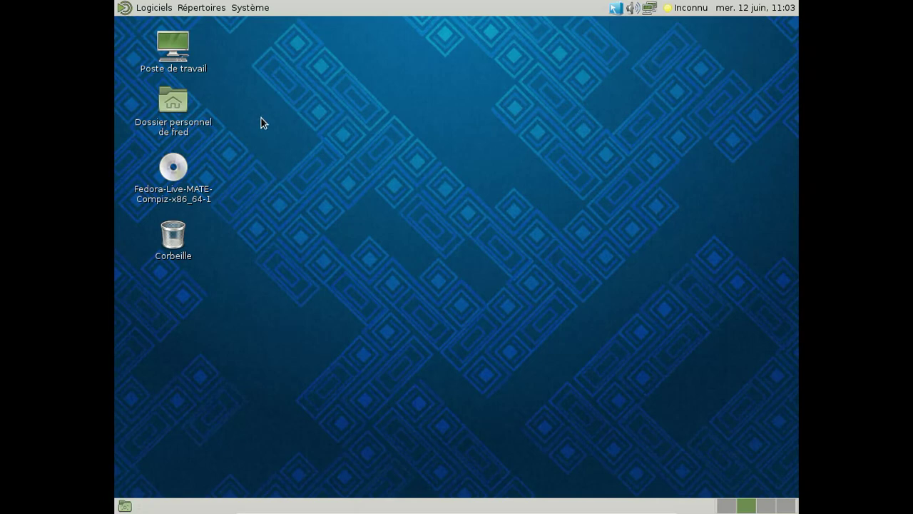
pyautogui.doubleClick(180, 113)
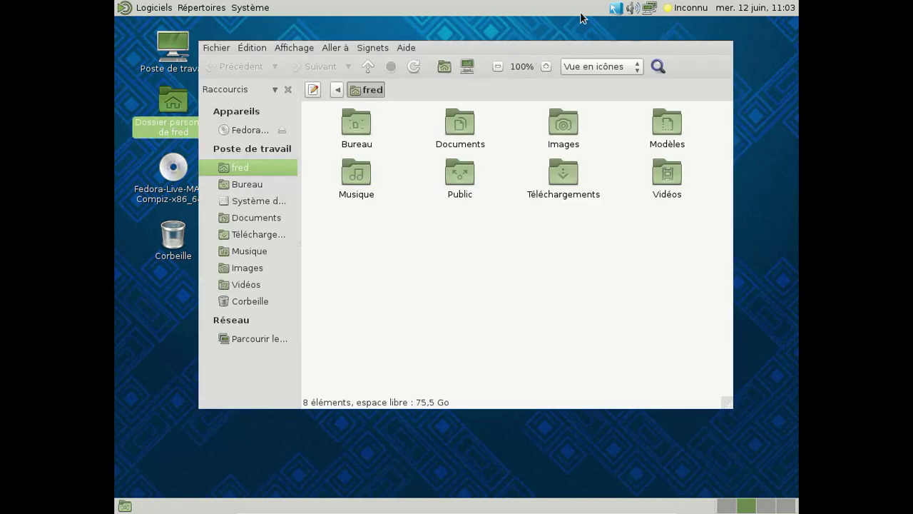
# Switch the window decorator back to GTK Window Decorator with the home folder open.
pyautogui.click(615, 9)
pyautogui.moveTo(647, 95)
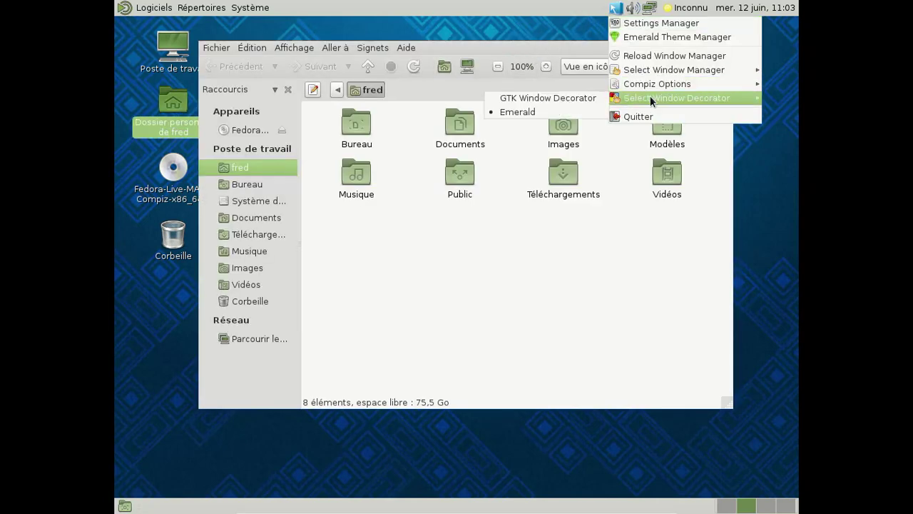
pyautogui.click(586, 99)
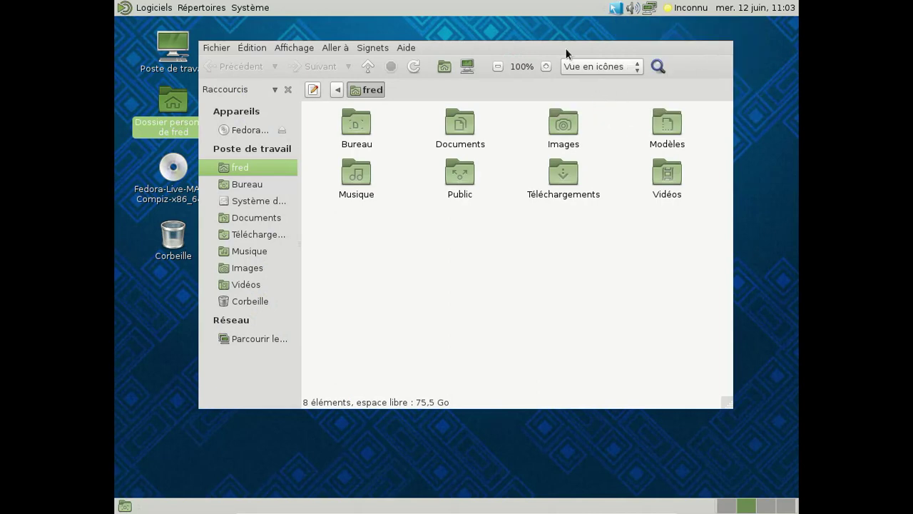
# Close and reopen the home folder to check its window decoration, and close it again.
pyautogui.click(224, 50)
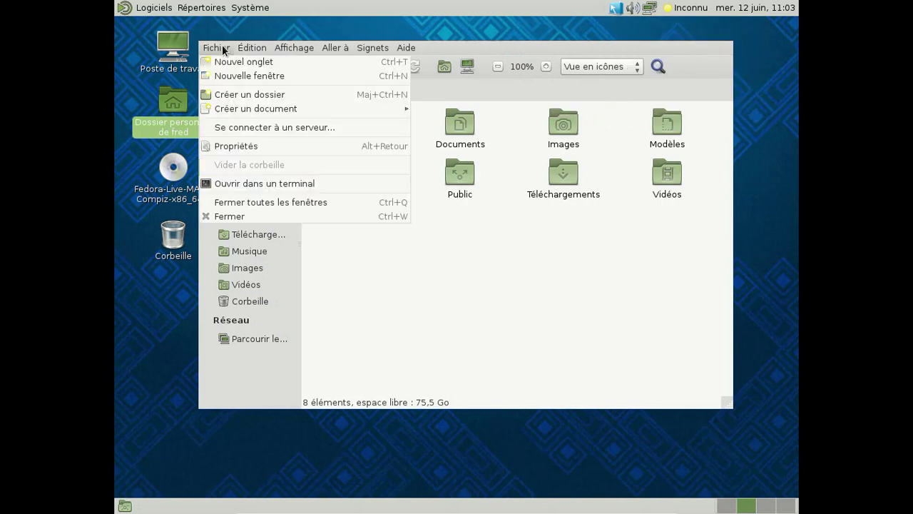
pyautogui.click(257, 214)
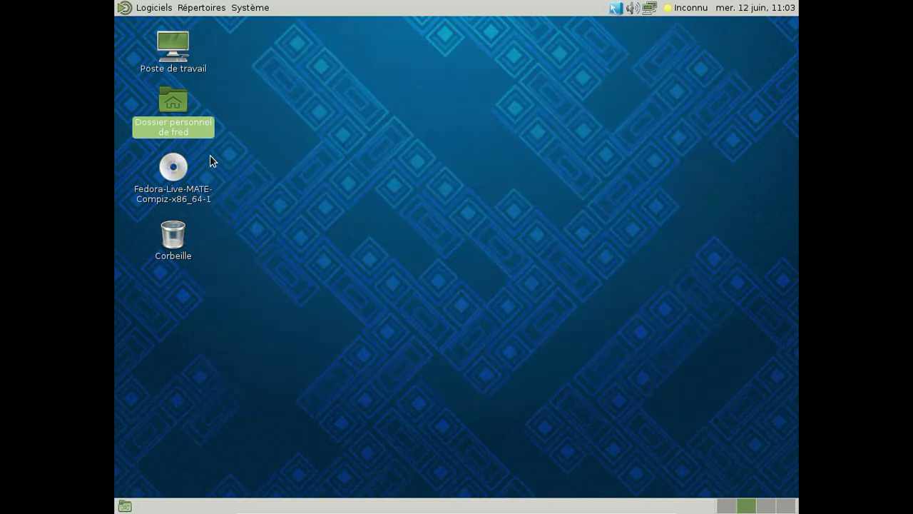
pyautogui.doubleClick(172, 120)
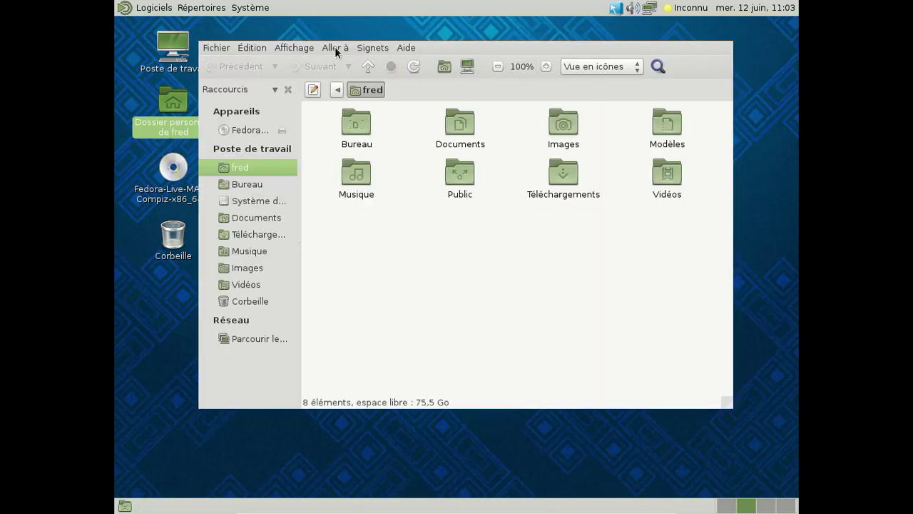
pyautogui.click(220, 49)
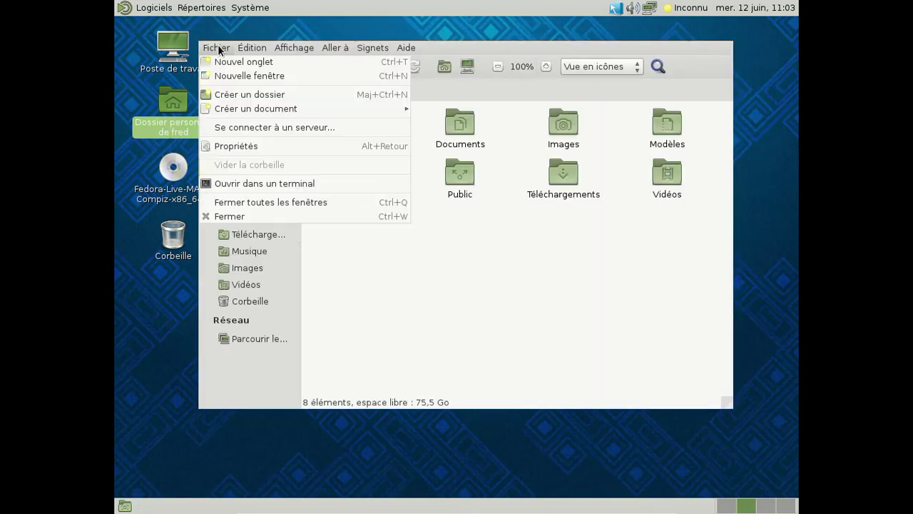
pyautogui.click(255, 215)
# Quit Compiz Fusion Icon from the notification area.
pyautogui.click(618, 8)
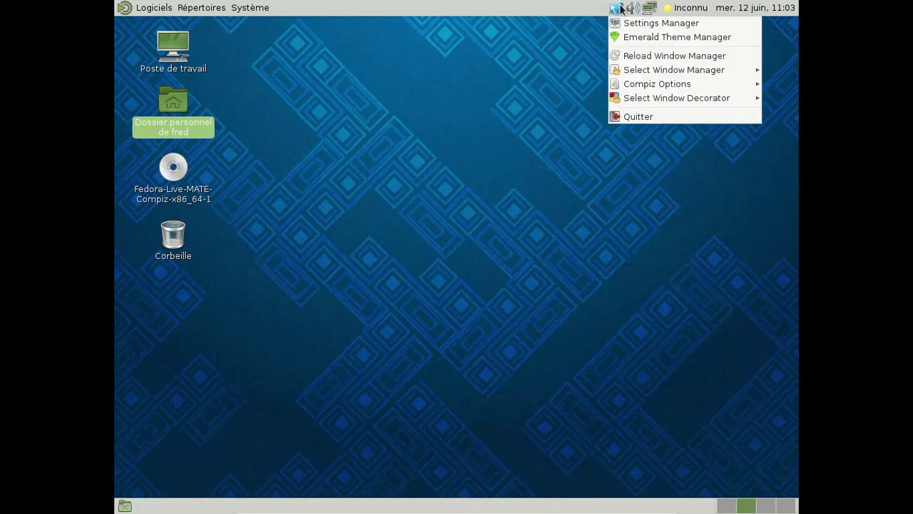
pyautogui.click(643, 113)
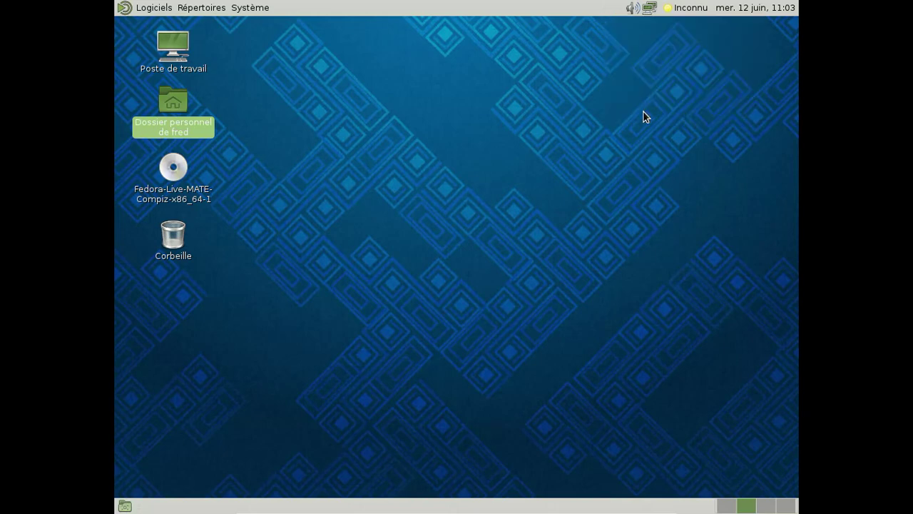
pyautogui.click(746, 8)
pyautogui.click(746, 8)
# Shut down the computer from the MATE session and confirm the shutdown.
pyautogui.click(265, 10)
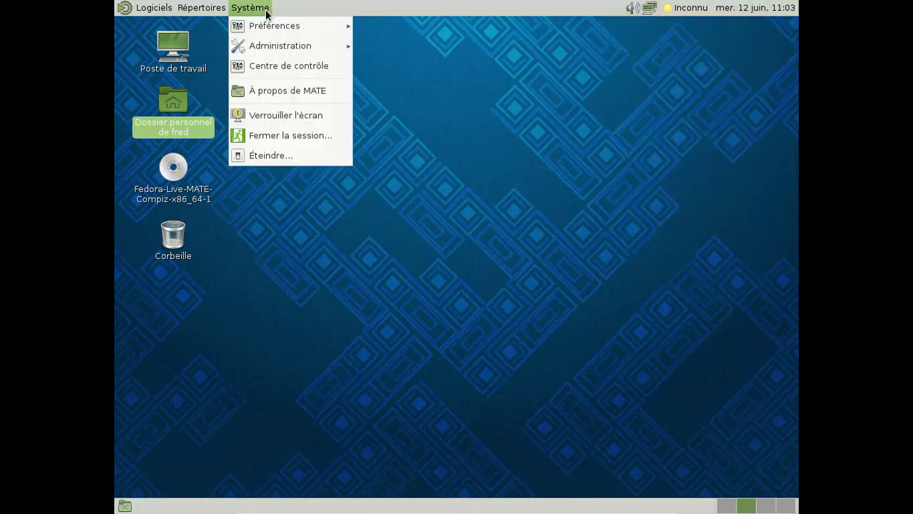
pyautogui.click(285, 156)
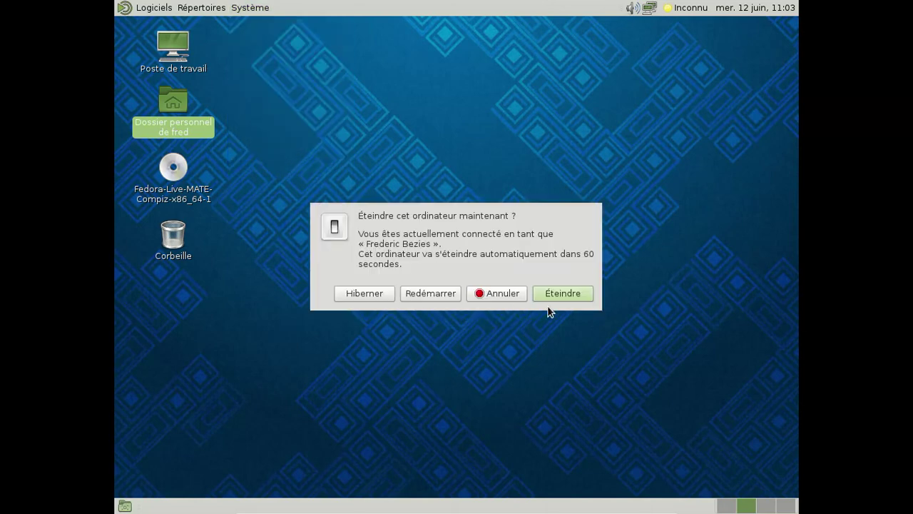
pyautogui.click(565, 298)
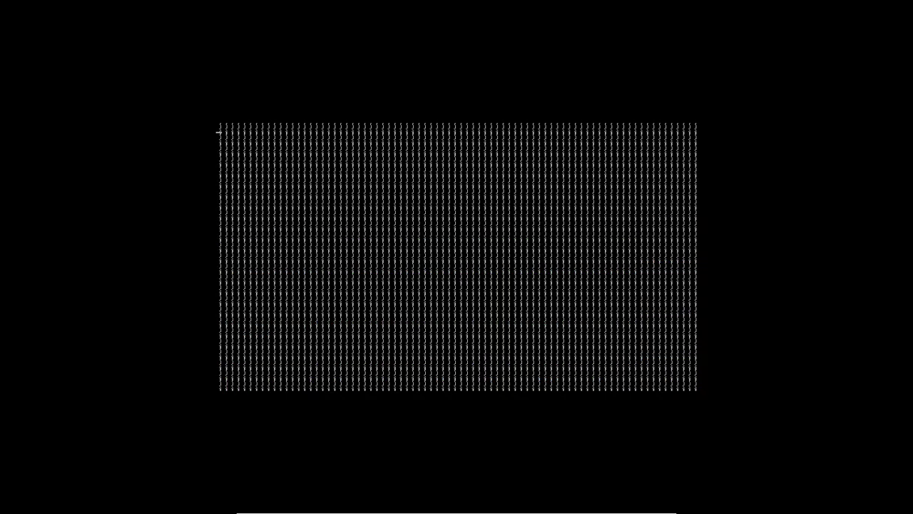